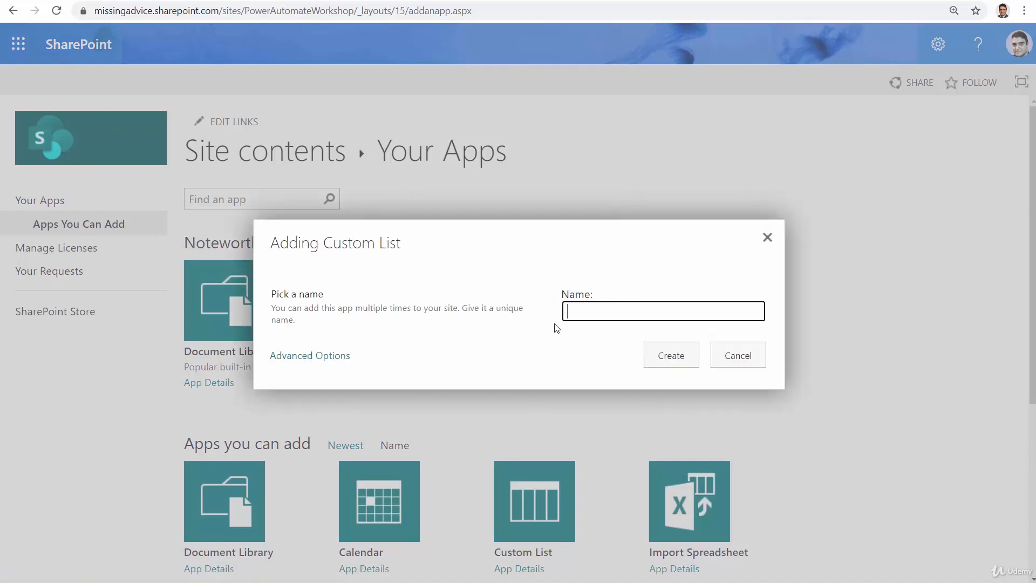
# Create the custom list with the name Forms Demo and open it from the site contents.
pyautogui.write('Forms Demo')
pyautogui.click(656, 356)
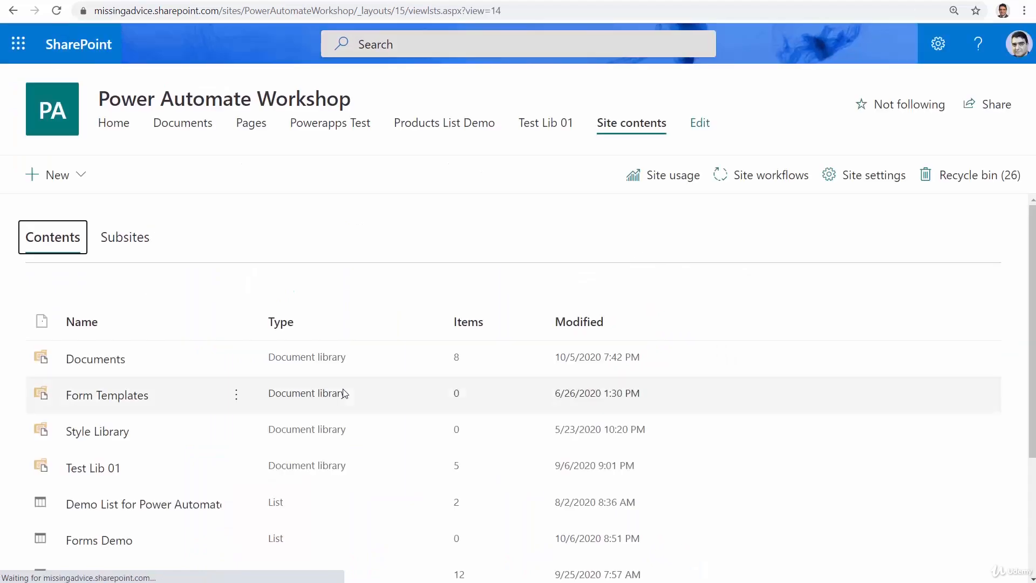
pyautogui.click(115, 541)
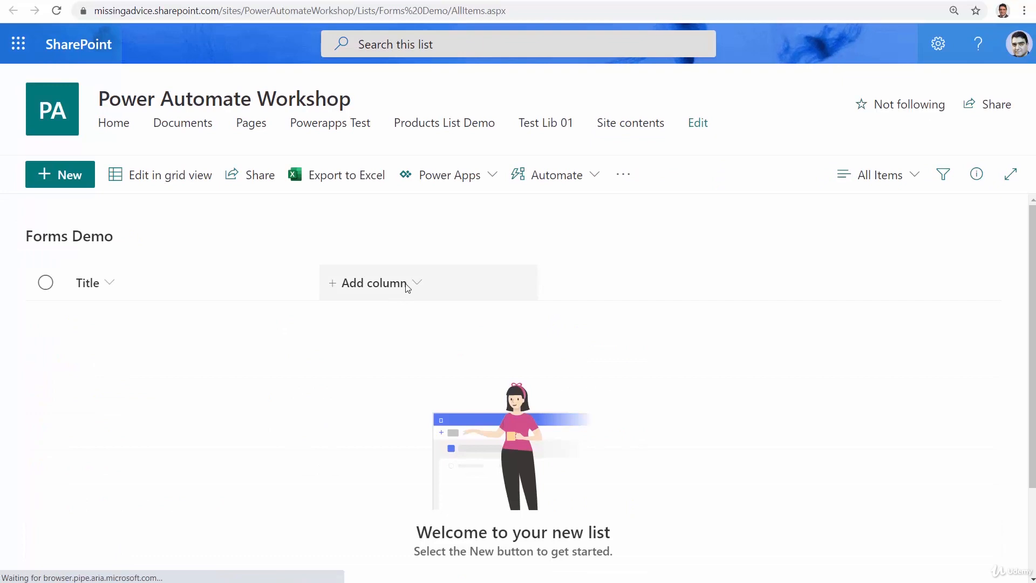
# Add a single line of text column named City to the Forms Demo list.
pyautogui.click(407, 288)
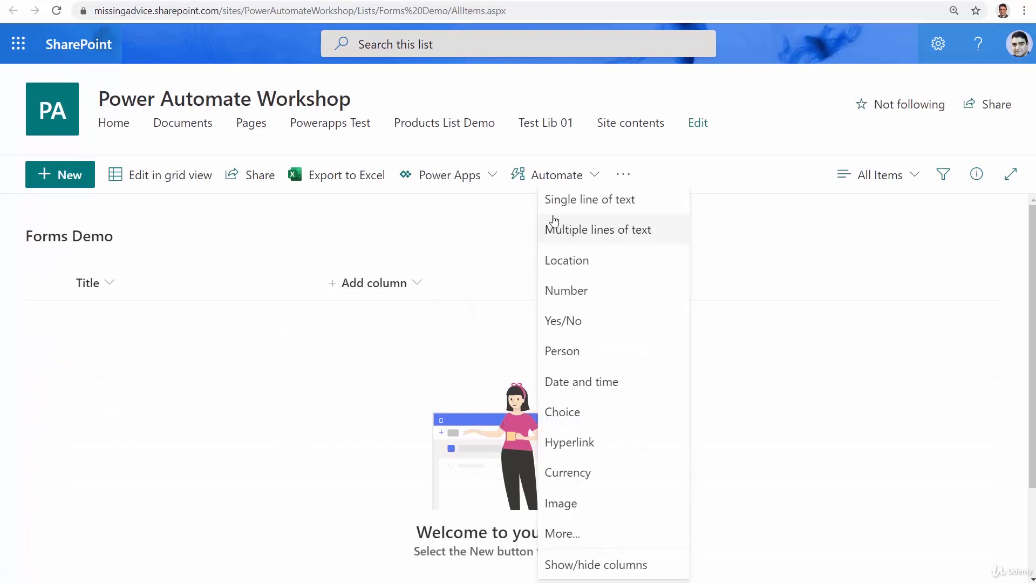
pyautogui.click(581, 208)
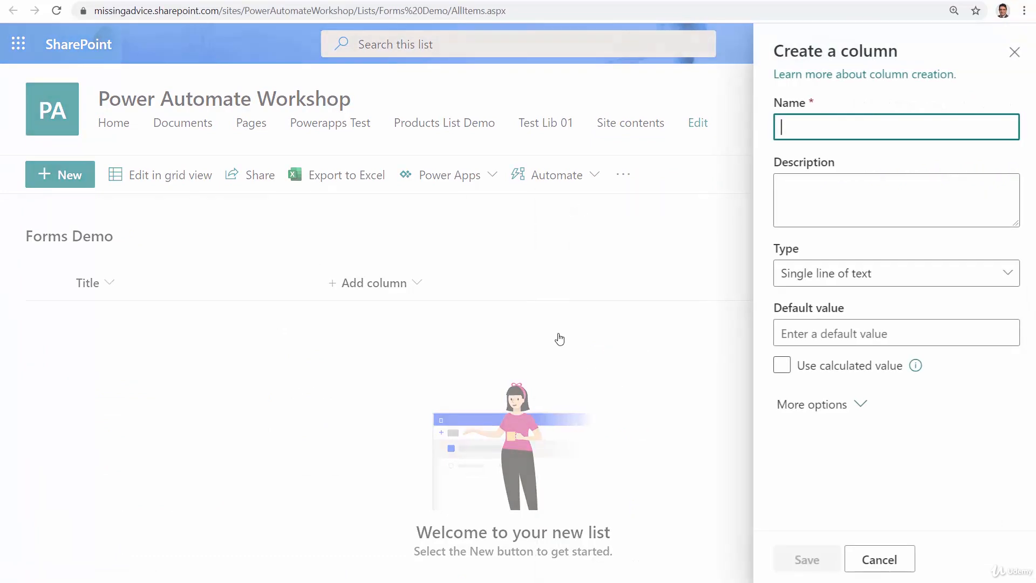
pyautogui.write('City')
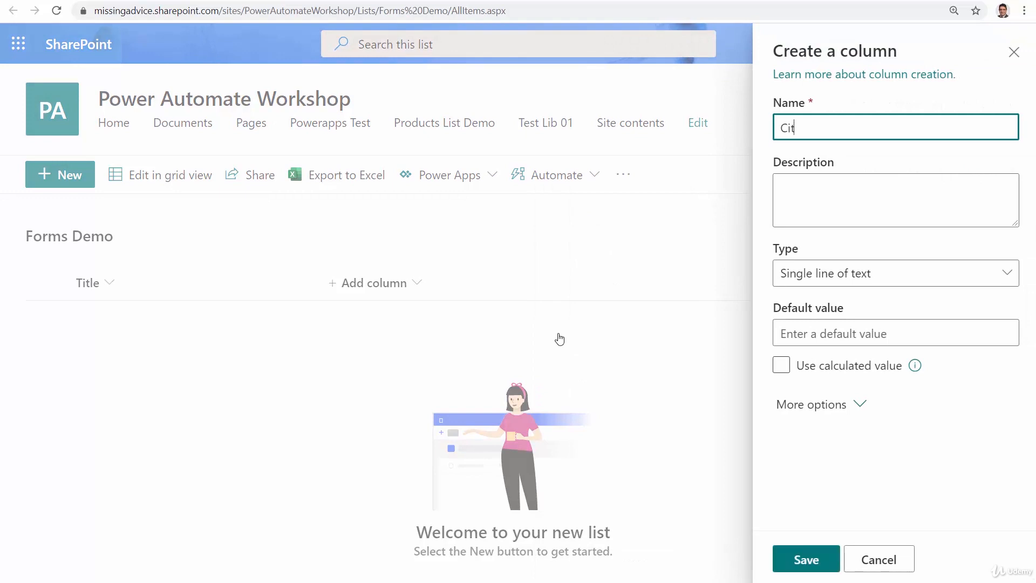
pyautogui.click(808, 559)
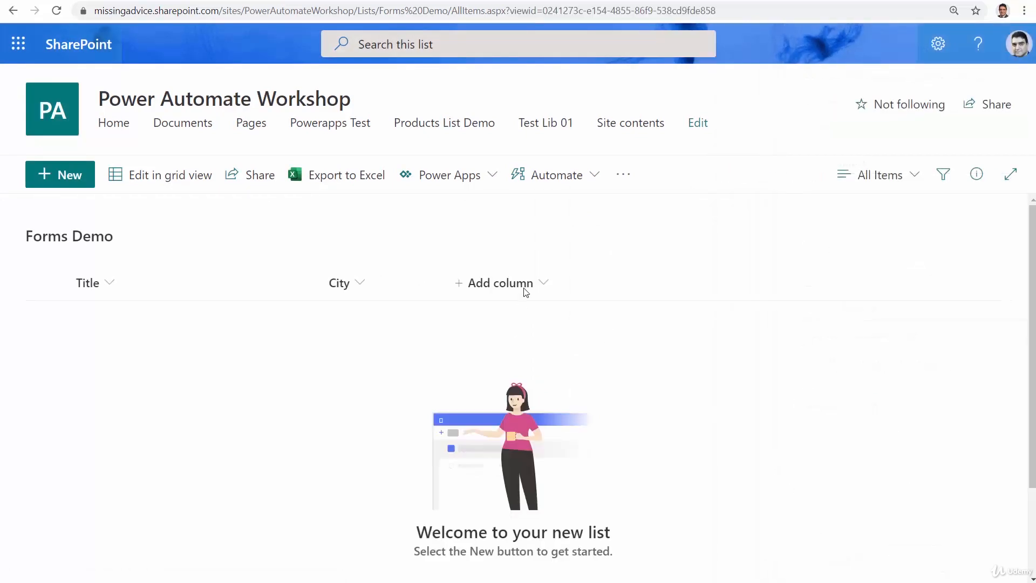
# Add a column named Age with the Number type to the Forms Demo list.
pyautogui.click(527, 291)
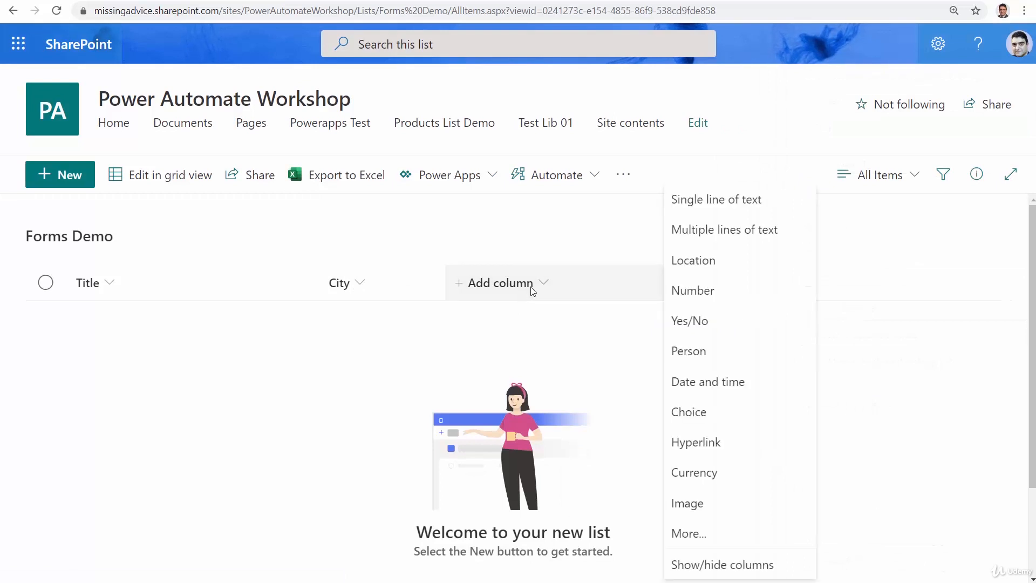
pyautogui.click(713, 210)
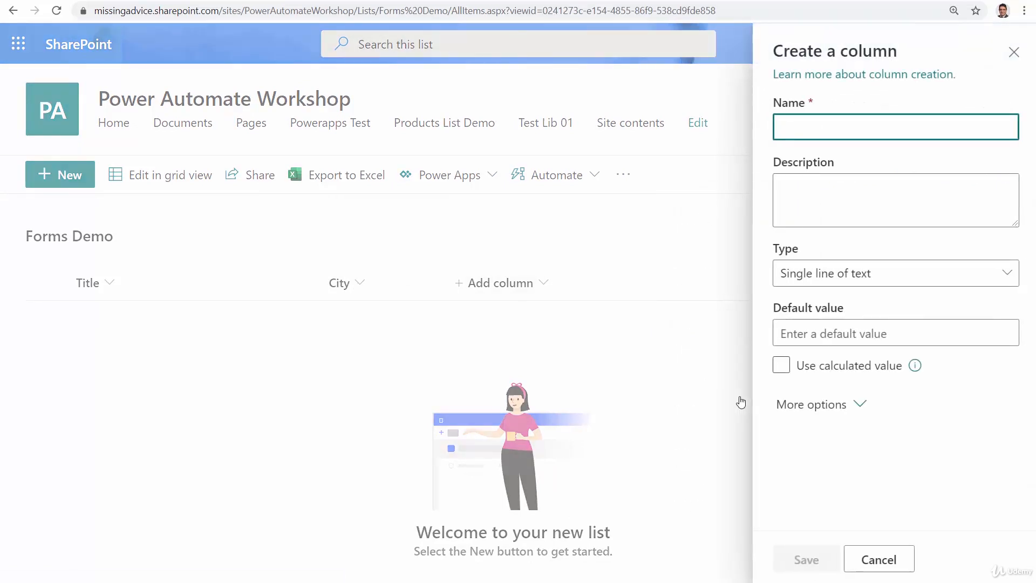
pyautogui.write('Age')
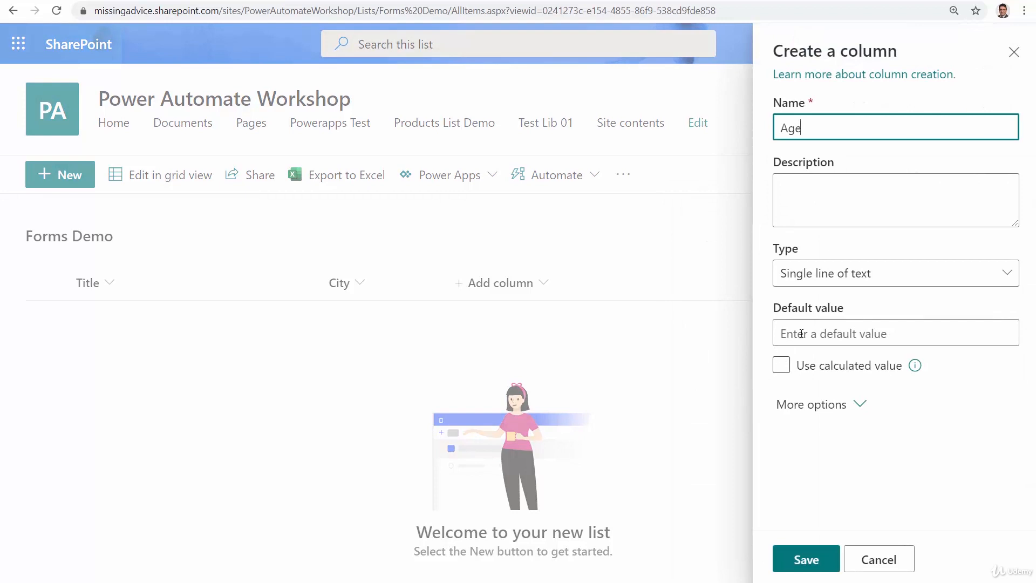
pyautogui.click(815, 278)
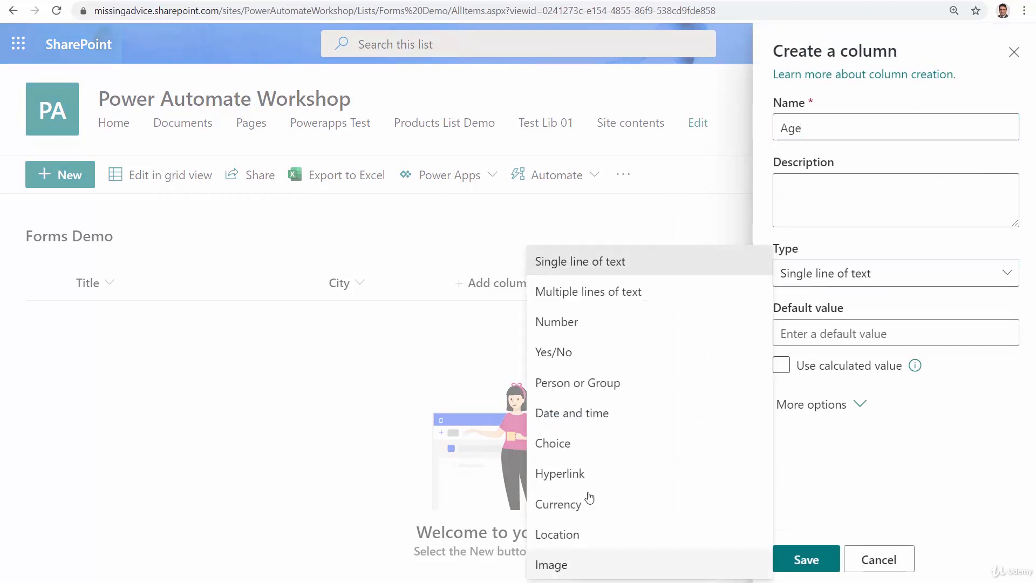
pyautogui.click(580, 328)
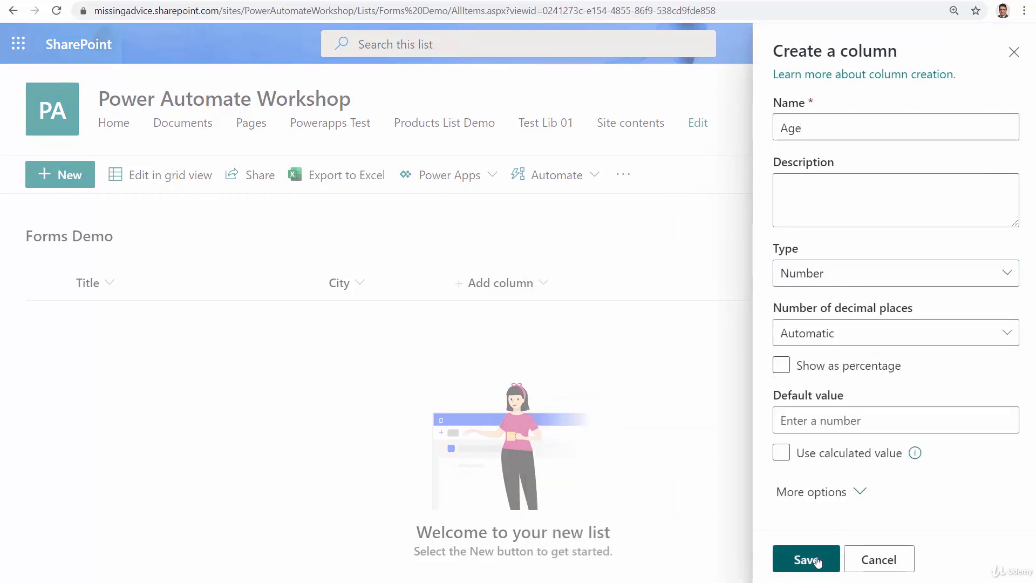
pyautogui.click(815, 557)
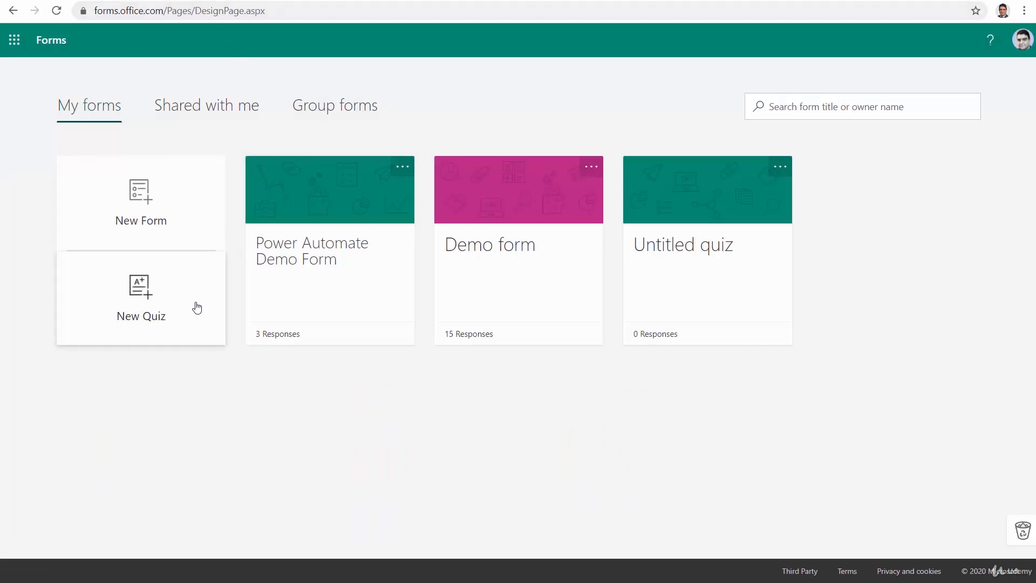
# In Microsoft Forms, create a new form and title it Send to SharePoint.
pyautogui.click(146, 206)
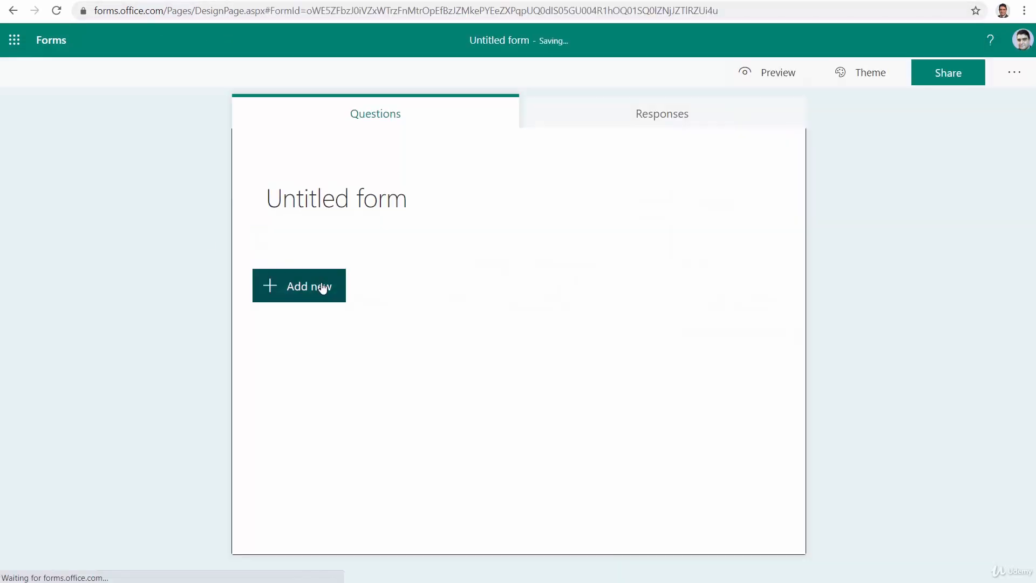
pyautogui.click(366, 204)
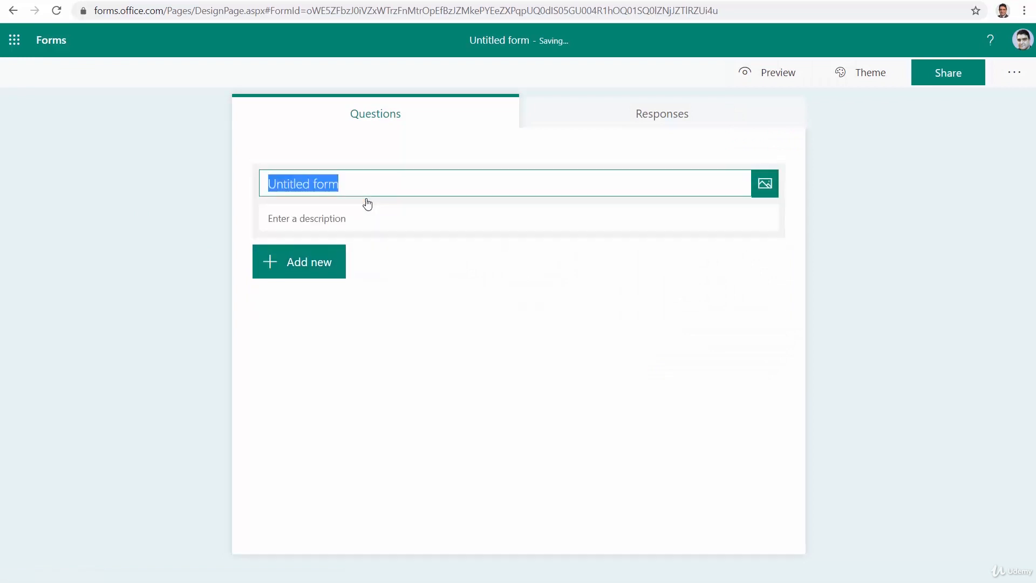
pyautogui.write('Se')
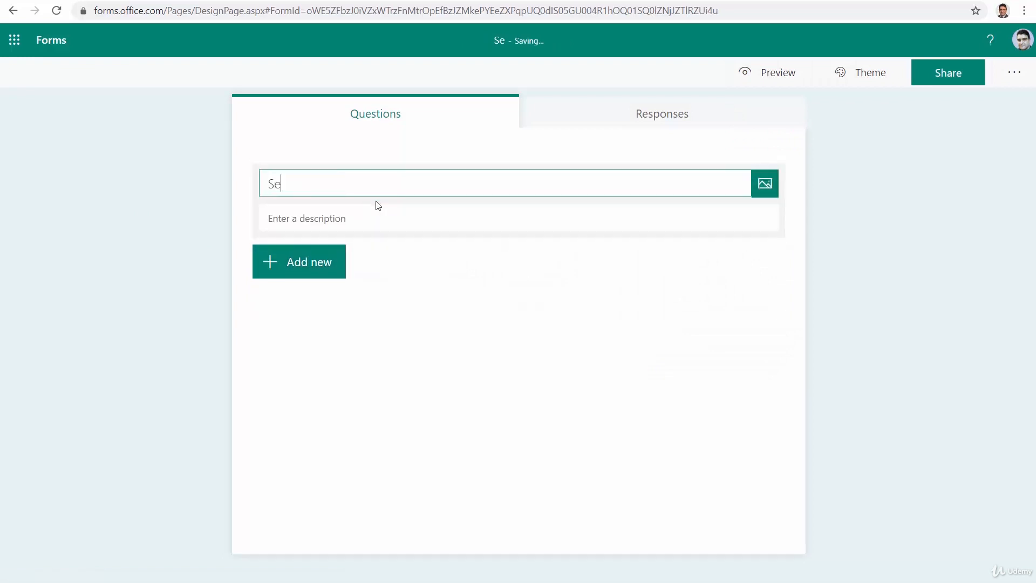
pyautogui.write('nd to Sh')
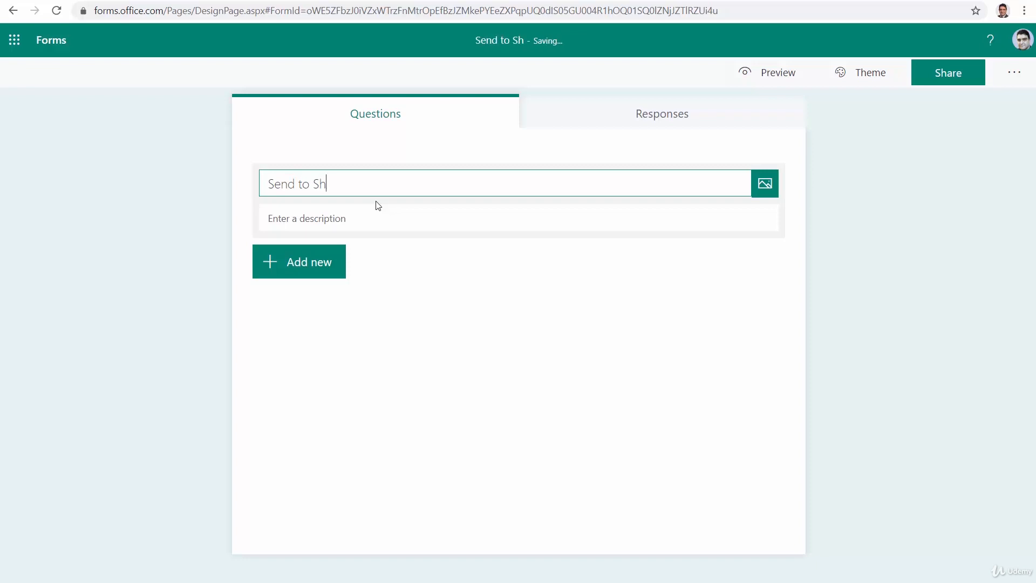
pyautogui.write('arePoint')
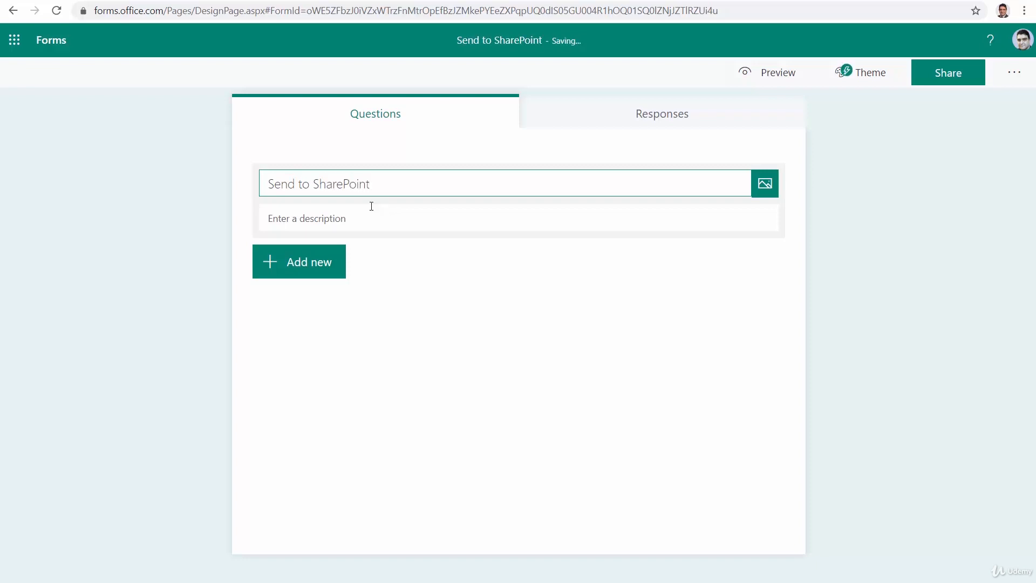
# Add a text question named First name to the form.
pyautogui.click(335, 261)
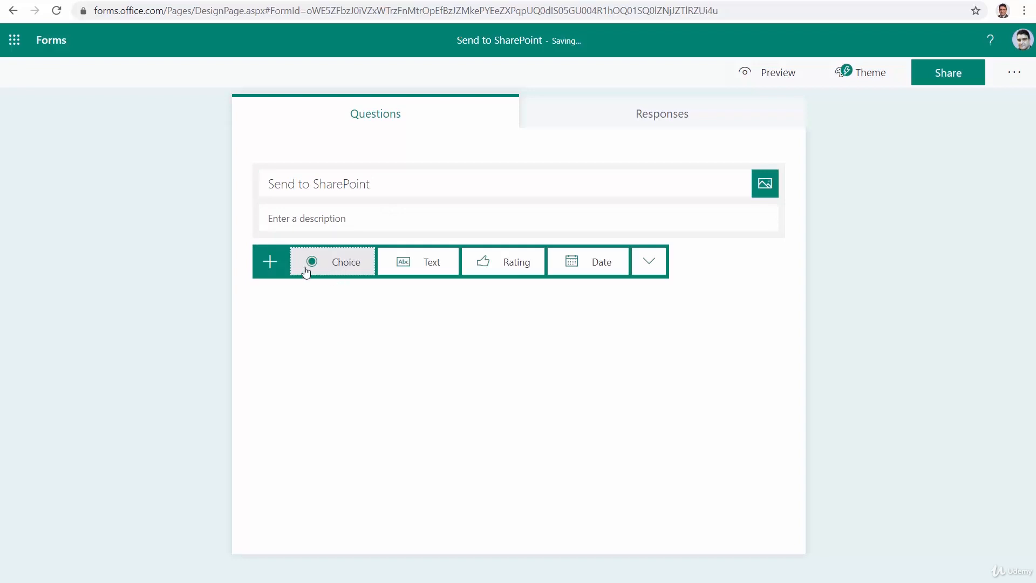
pyautogui.click(439, 263)
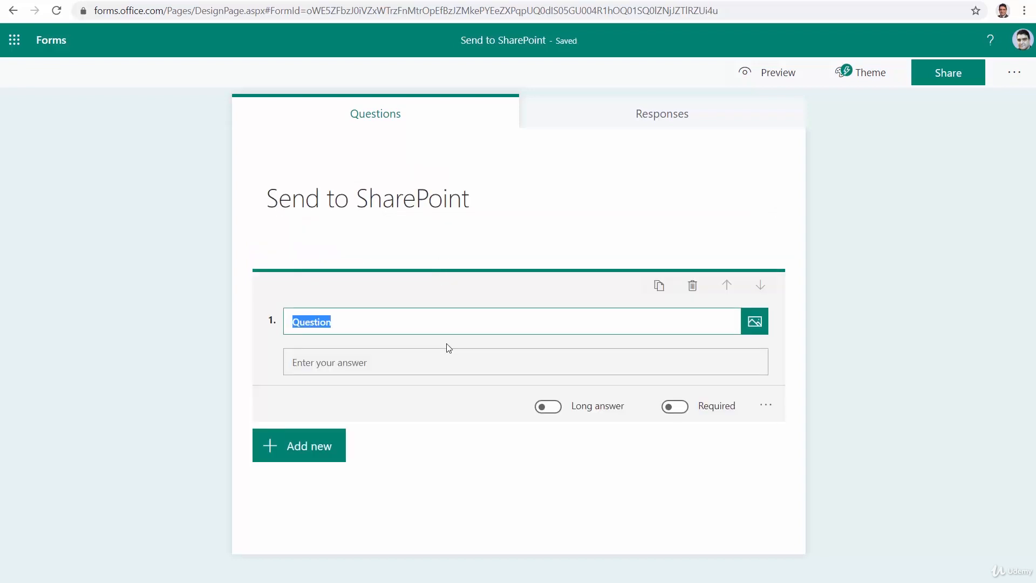
pyautogui.write('First name')
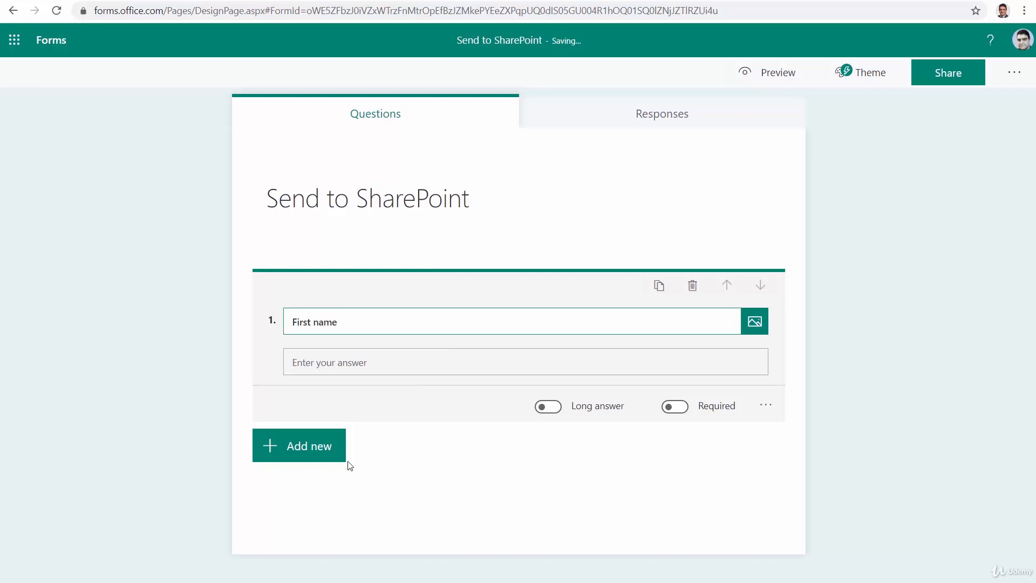
# Add a second text question named Last name below the First name question.
pyautogui.click(326, 457)
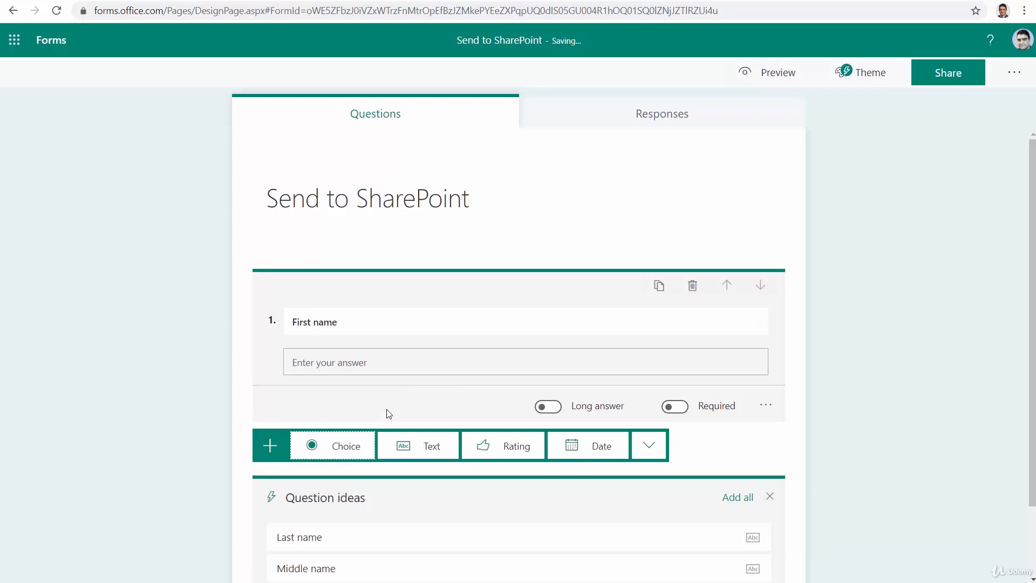
pyautogui.click(431, 446)
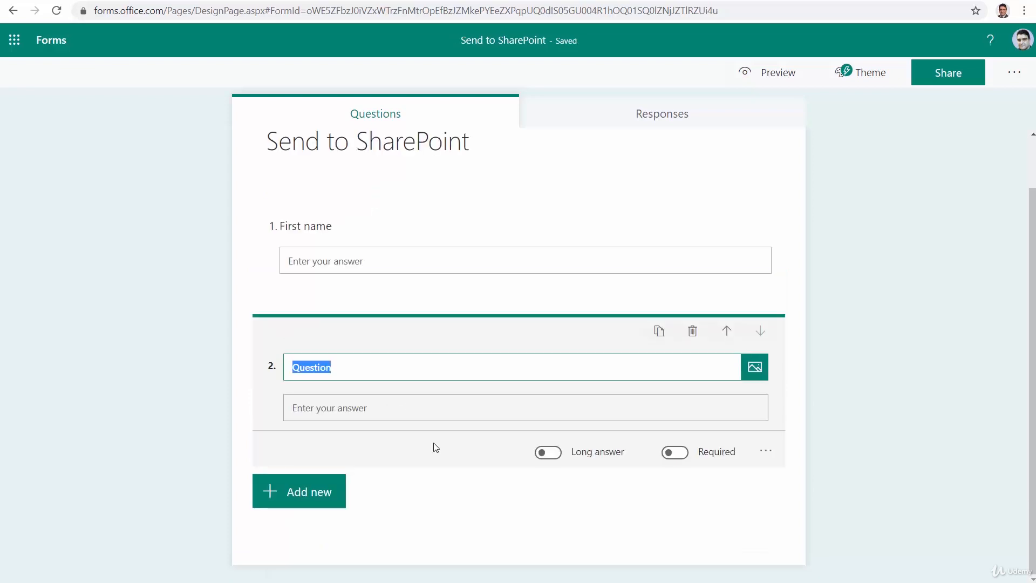
pyautogui.write('Last')
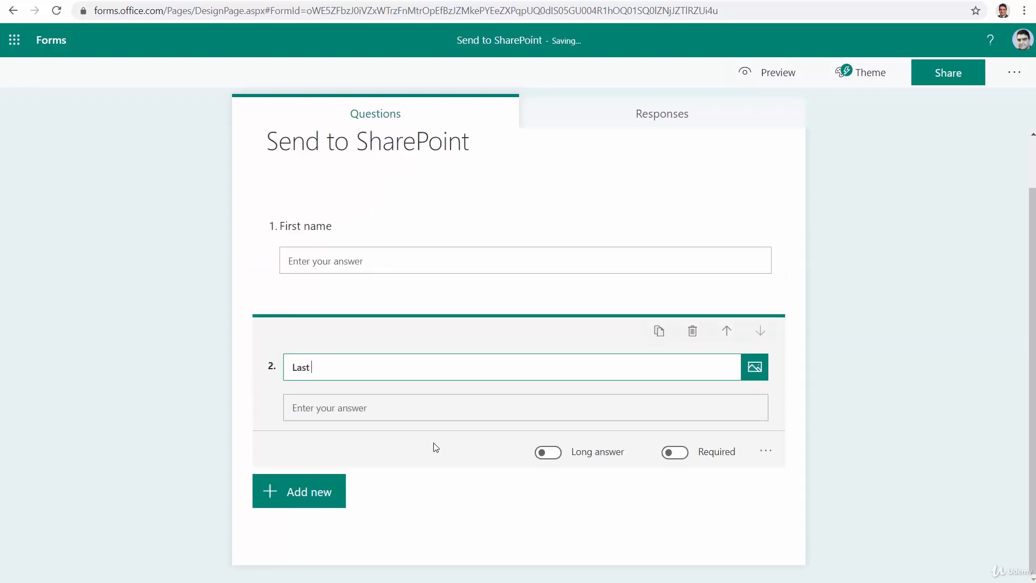
pyautogui.write(' name')
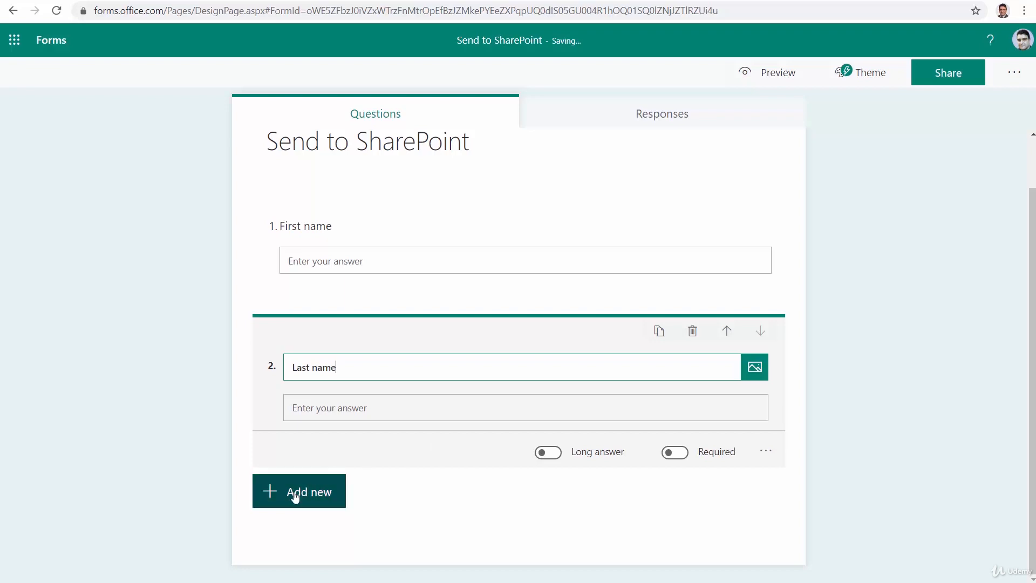
# Add a third text question named City below the Last name question.
pyautogui.click(294, 493)
pyautogui.scroll(-2, 782, 461)
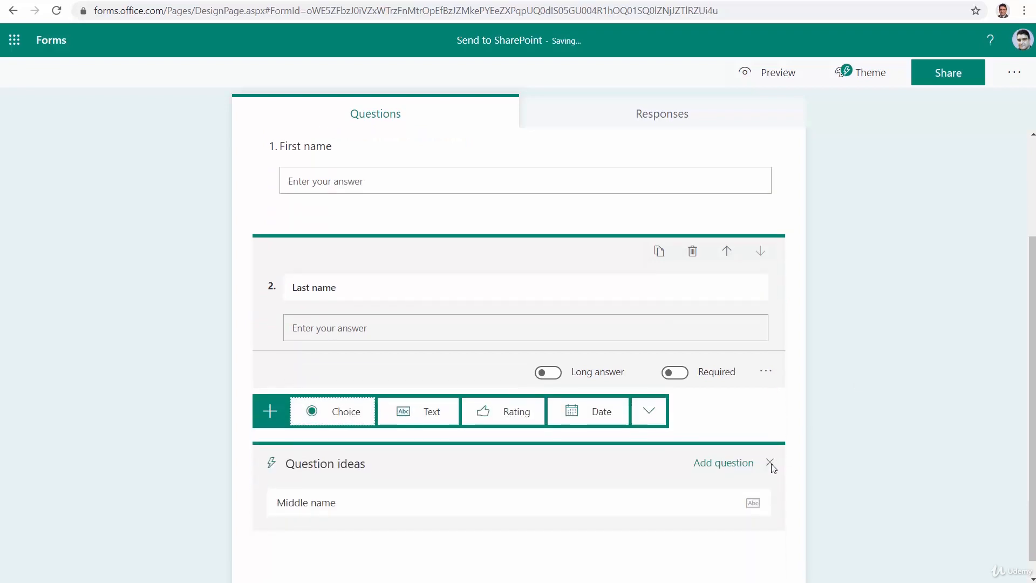
pyautogui.click(416, 397)
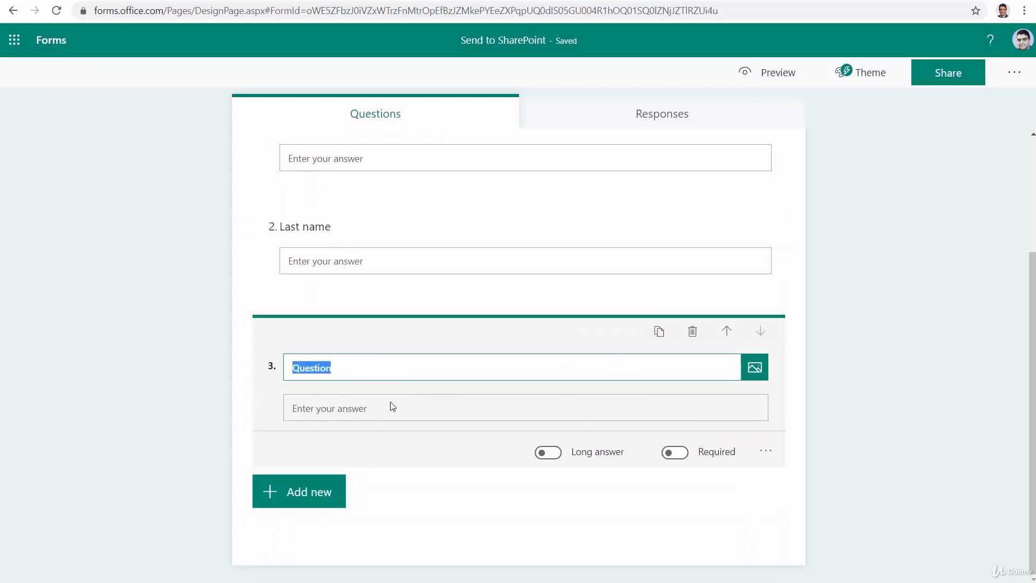
pyautogui.write('City')
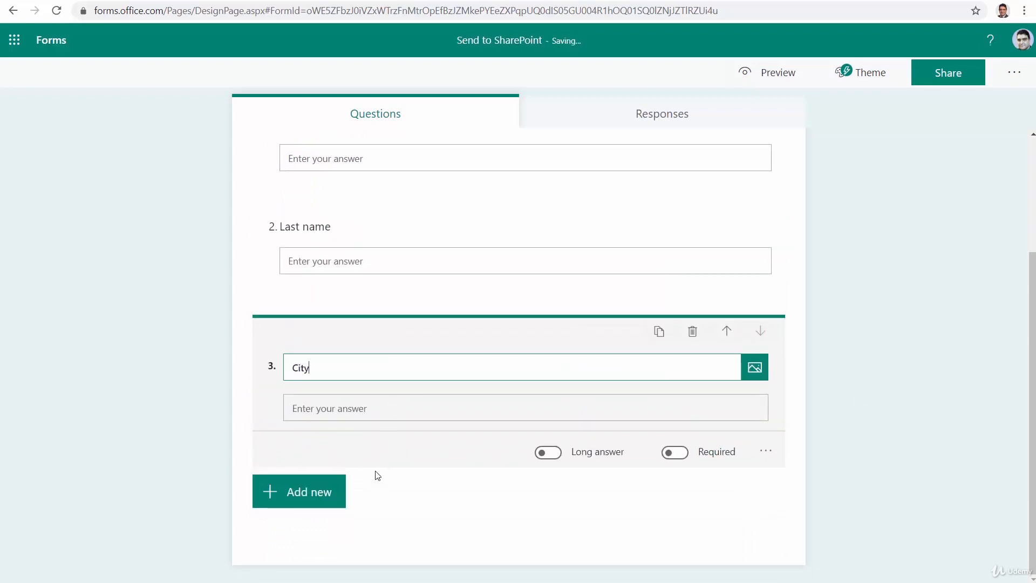
# Add a fourth text question named Age at the end of the form.
pyautogui.click(326, 495)
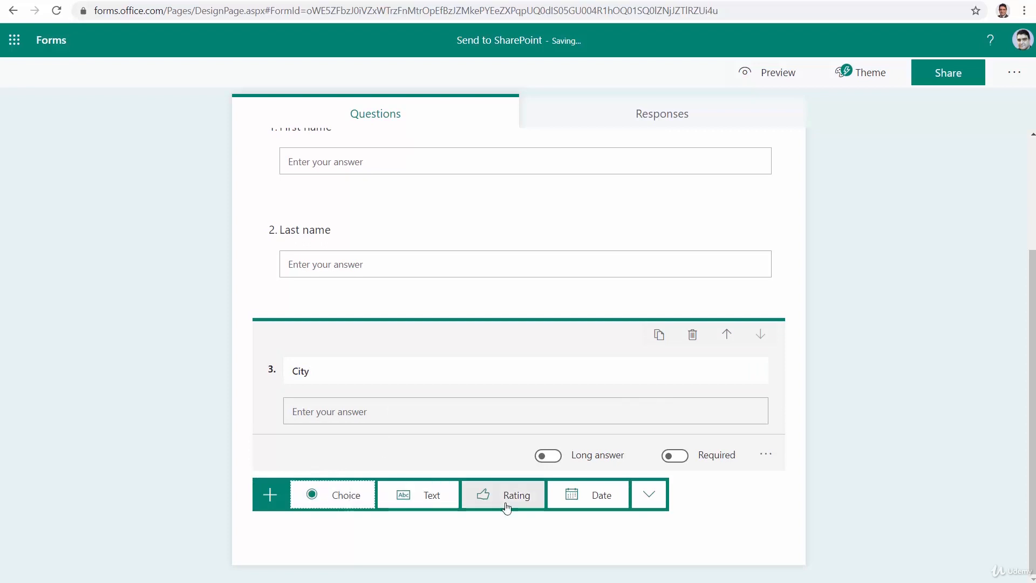
pyautogui.click(430, 499)
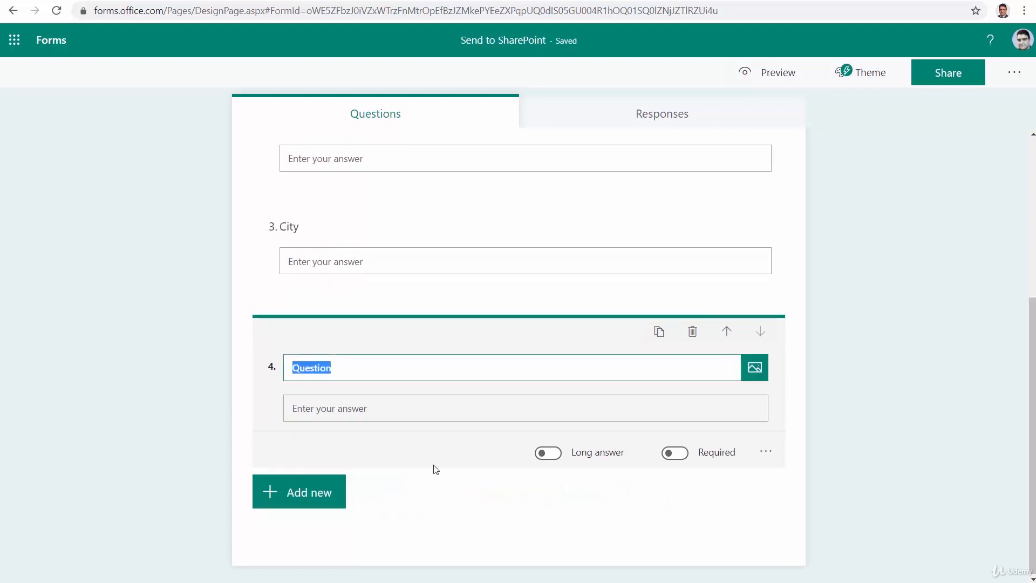
pyautogui.write('Age')
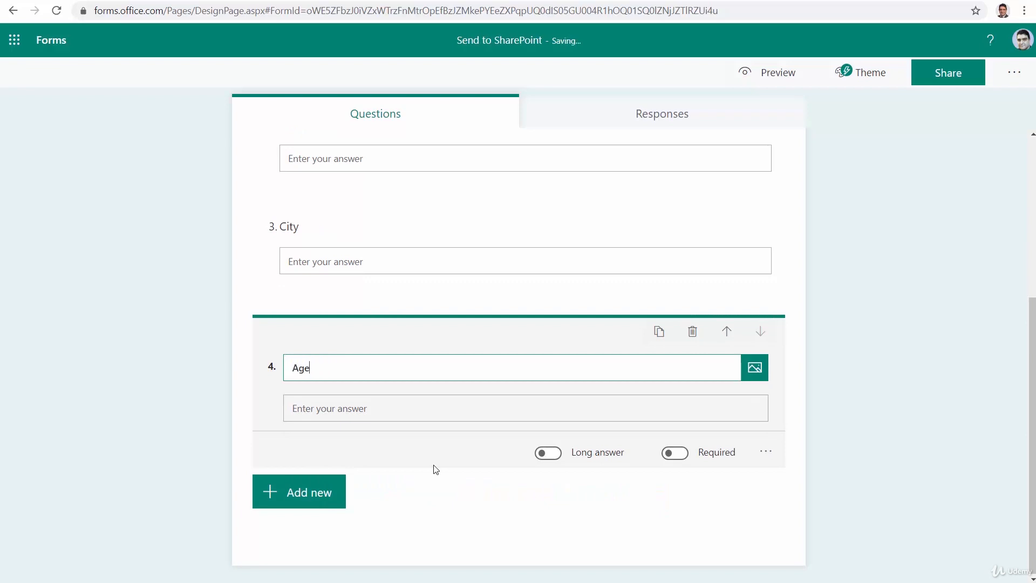
pyautogui.click(459, 509)
# Mark the First name and Last name questions as required.
pyautogui.scroll(5, 478, 526)
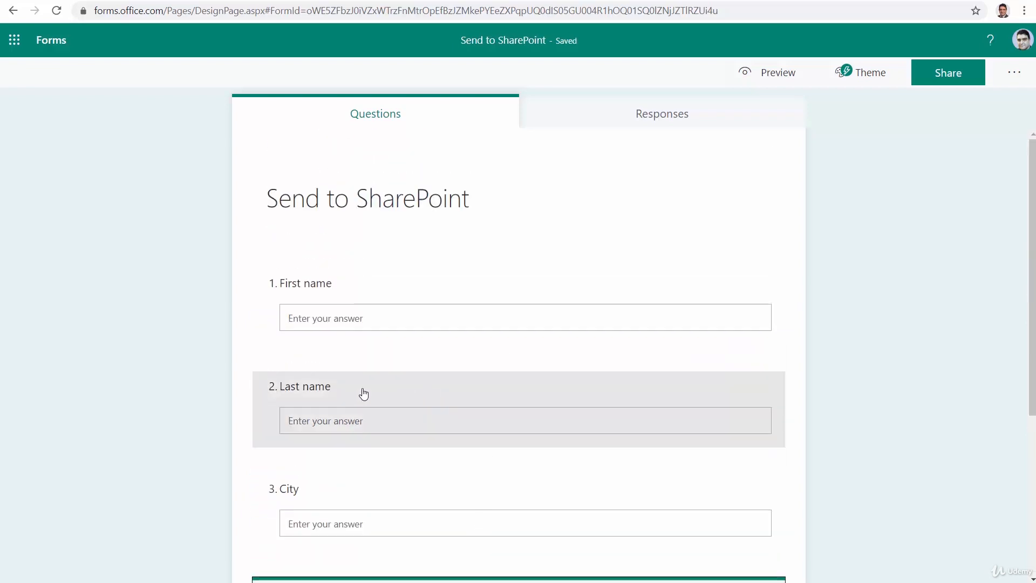
pyautogui.click(454, 328)
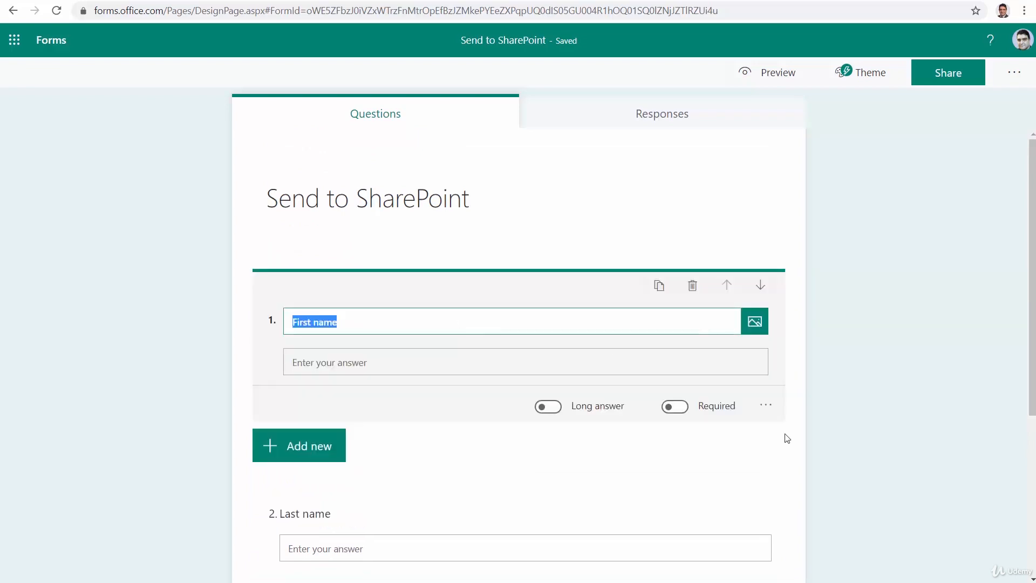
pyautogui.click(669, 410)
pyautogui.scroll(-5, 669, 418)
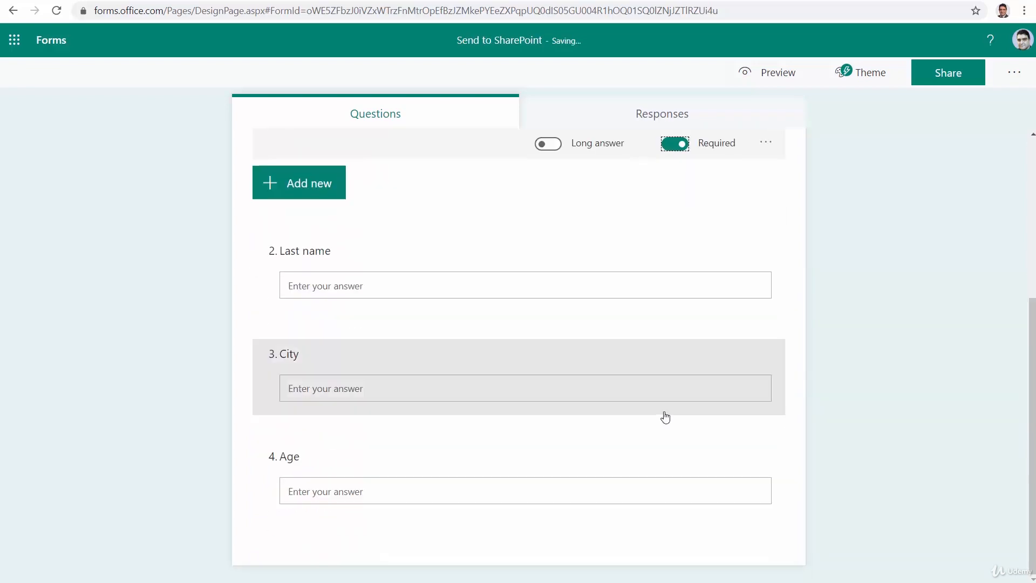
pyautogui.click(604, 296)
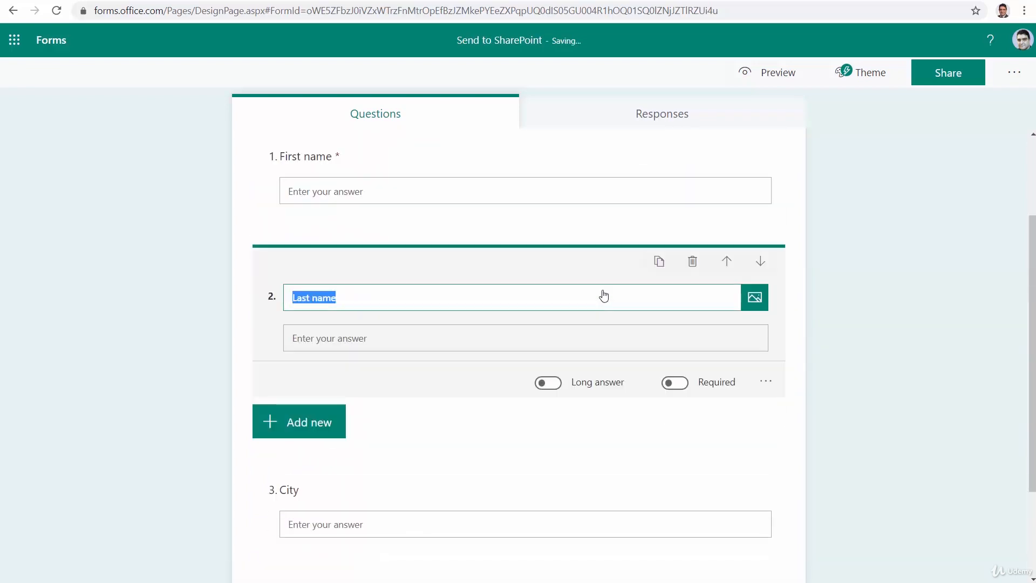
pyautogui.click(675, 383)
# Mark the City and Age questions as required.
pyautogui.scroll(-2, 630, 463)
pyautogui.click(610, 397)
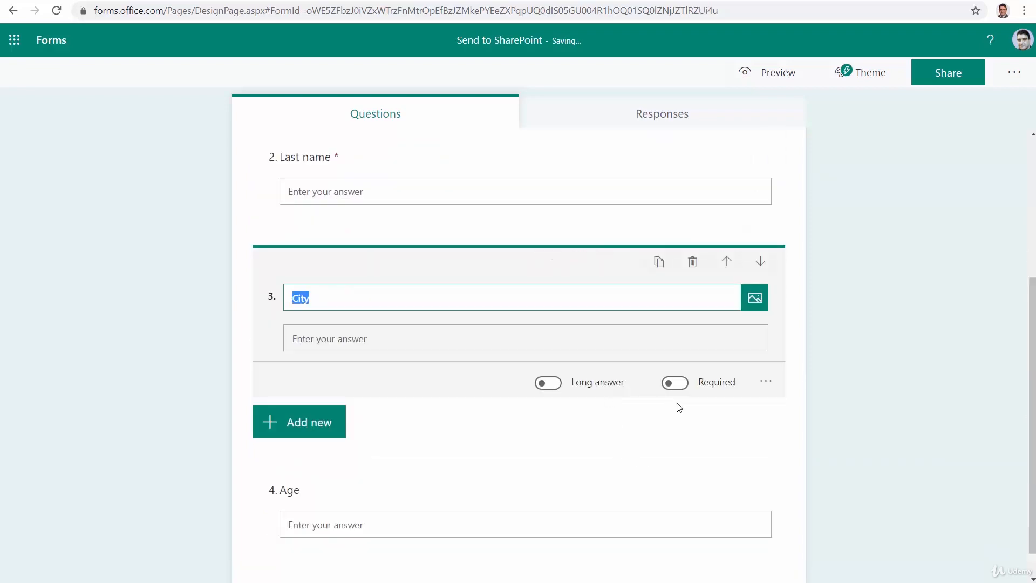
pyautogui.click(676, 384)
pyautogui.scroll(-1, 652, 463)
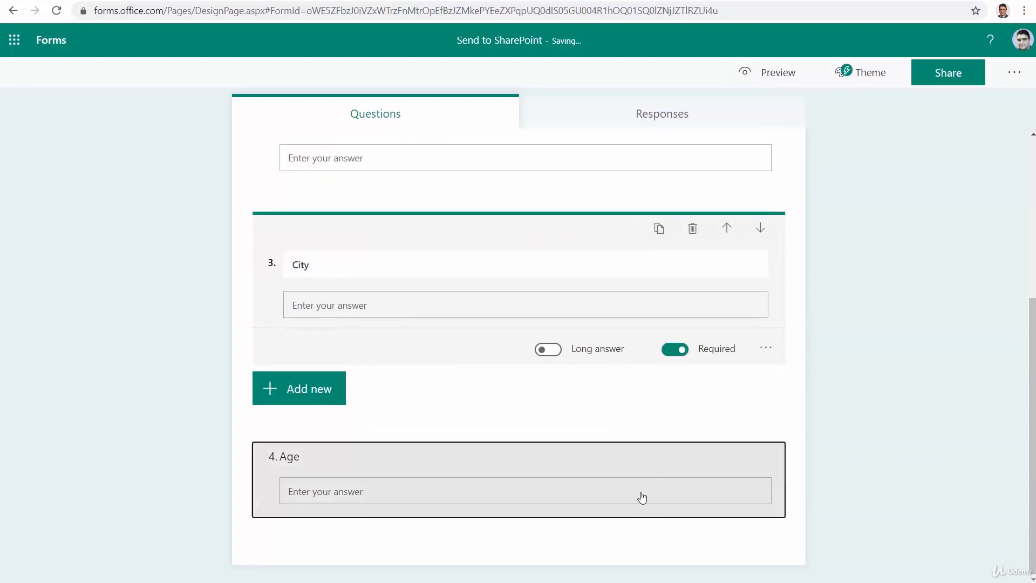
pyautogui.click(641, 492)
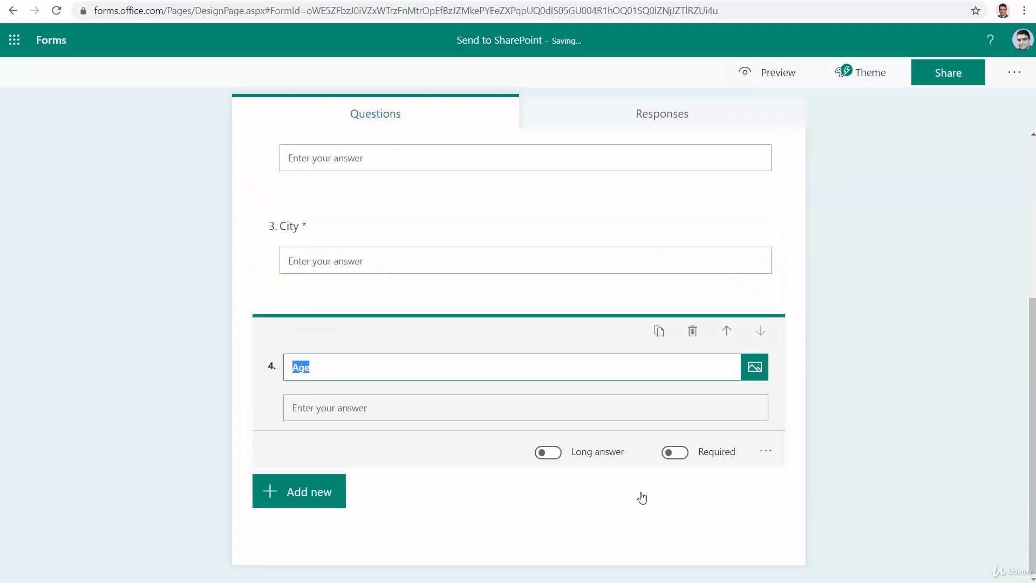
pyautogui.click(675, 452)
# Apply the green desk theme idea with the laptop, plant and notebook to the form.
pyautogui.scroll(5, 658, 340)
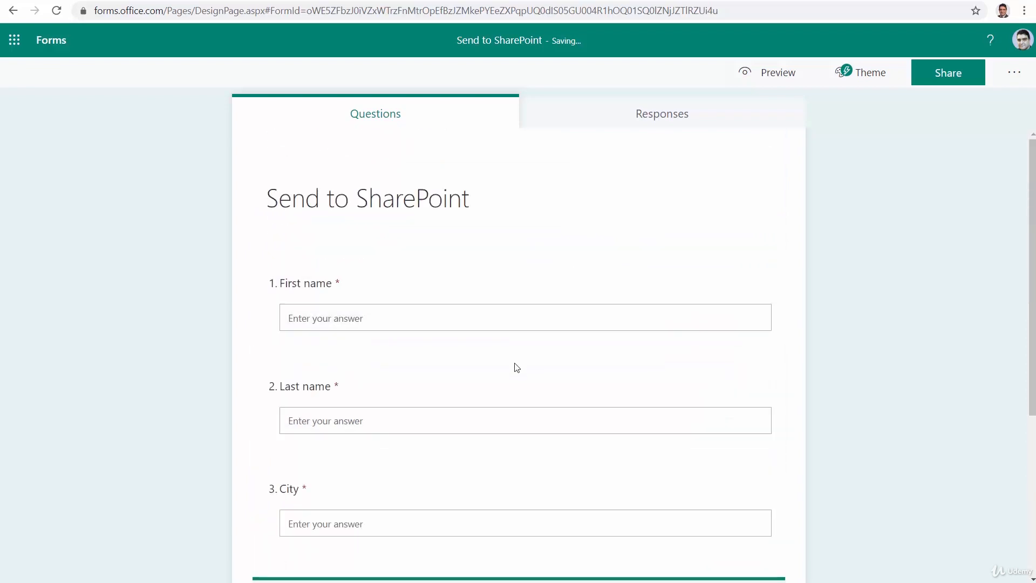
pyautogui.click(868, 82)
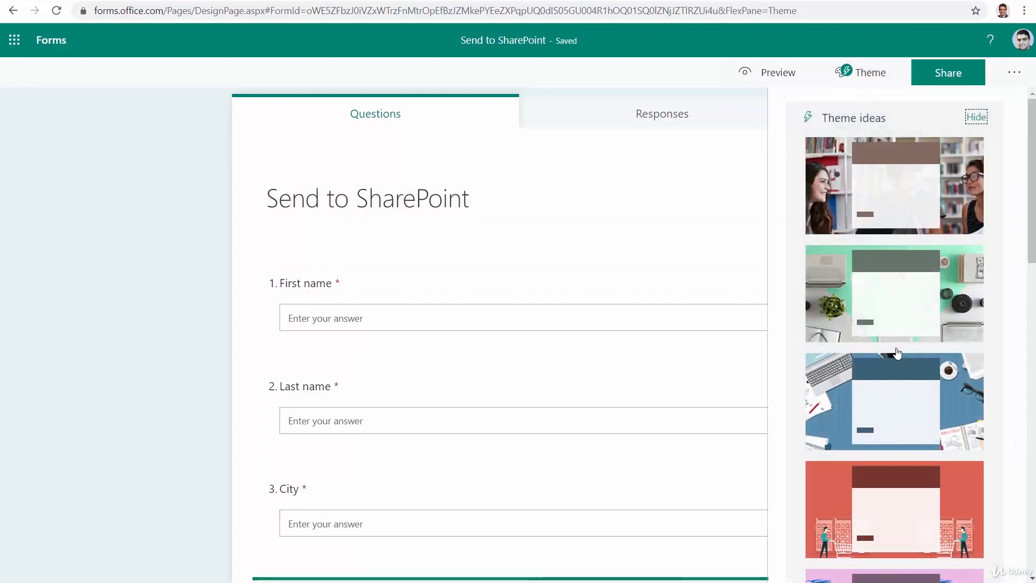
pyautogui.click(885, 299)
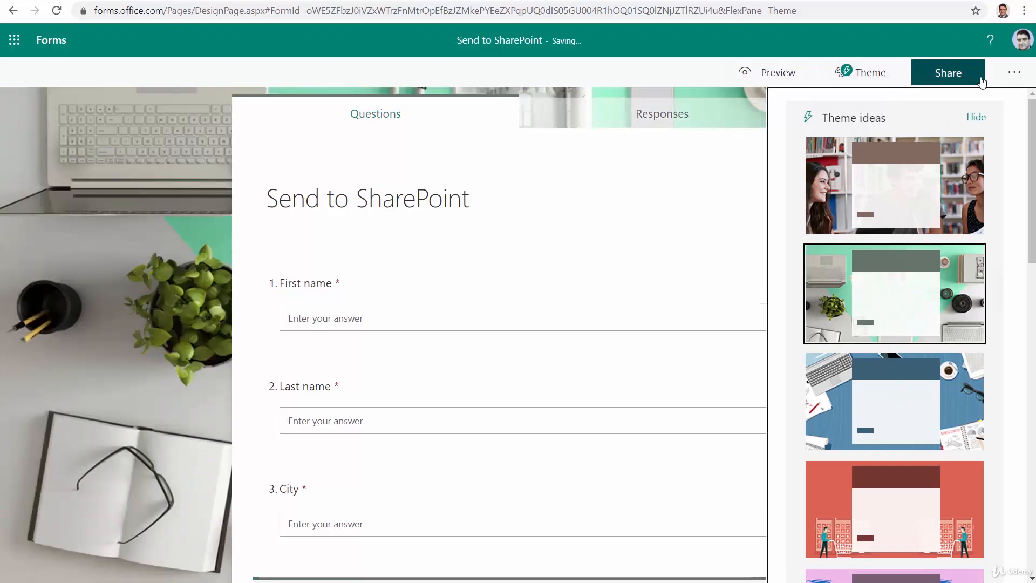
# Change the form's settings so that anyone with the link can respond.
pyautogui.click(1006, 80)
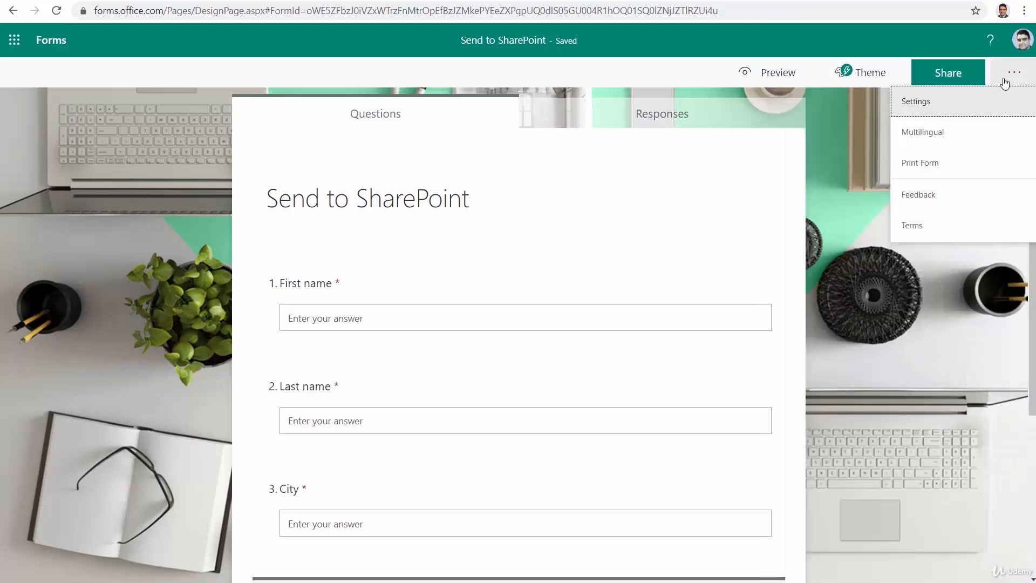
pyautogui.click(951, 105)
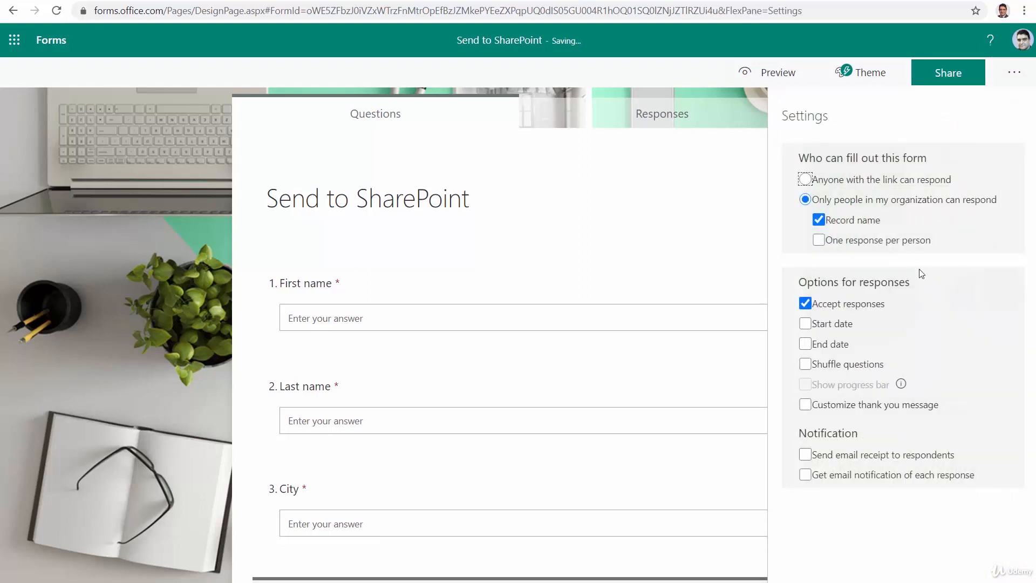
pyautogui.click(864, 183)
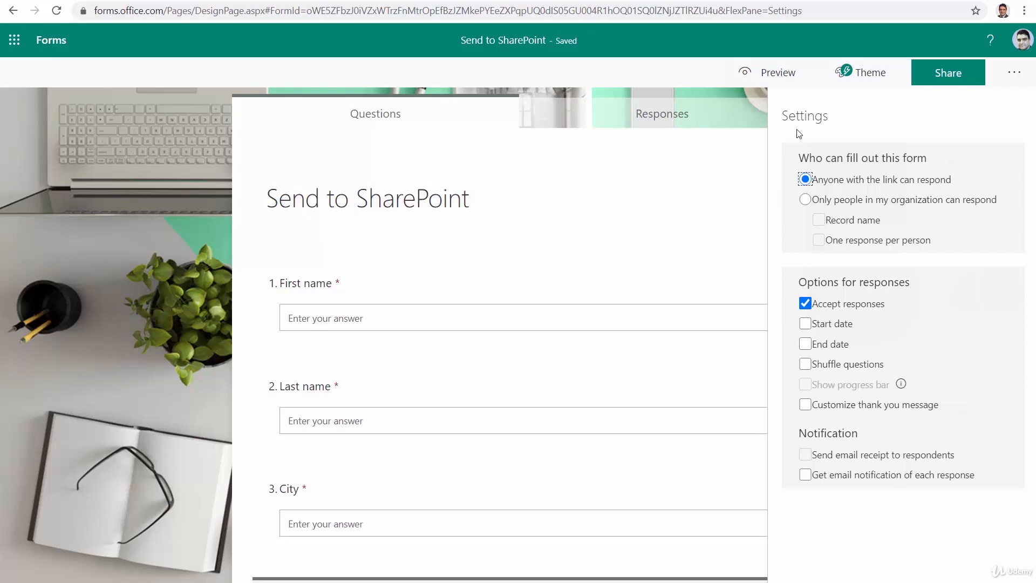
pyautogui.click(170, 135)
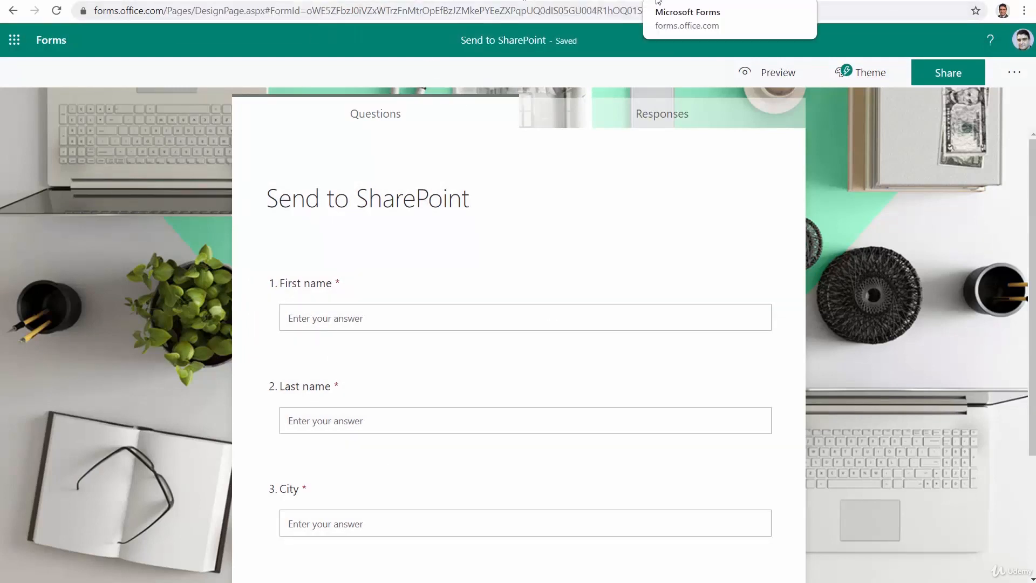
# Switch to Power Automate and start a blank instant flow, skipping the initial name and trigger choice.
pyautogui.click(568, 2)
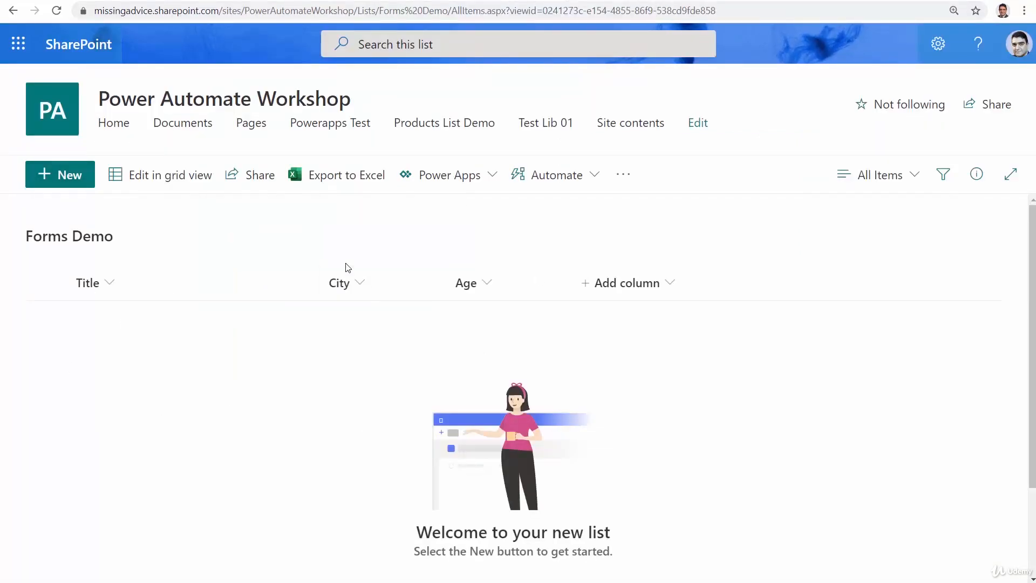
pyautogui.click(69, 1)
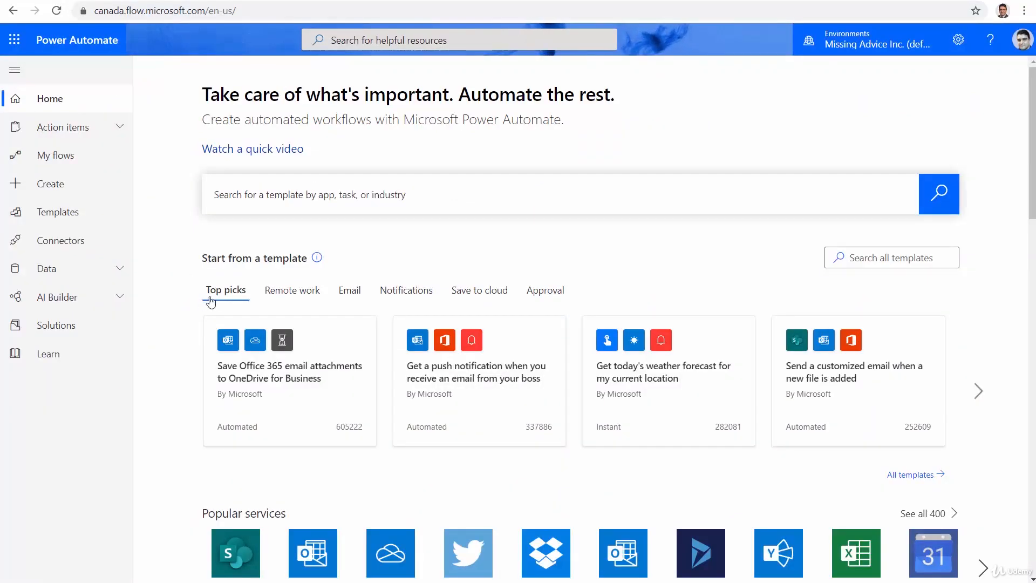
pyautogui.click(80, 193)
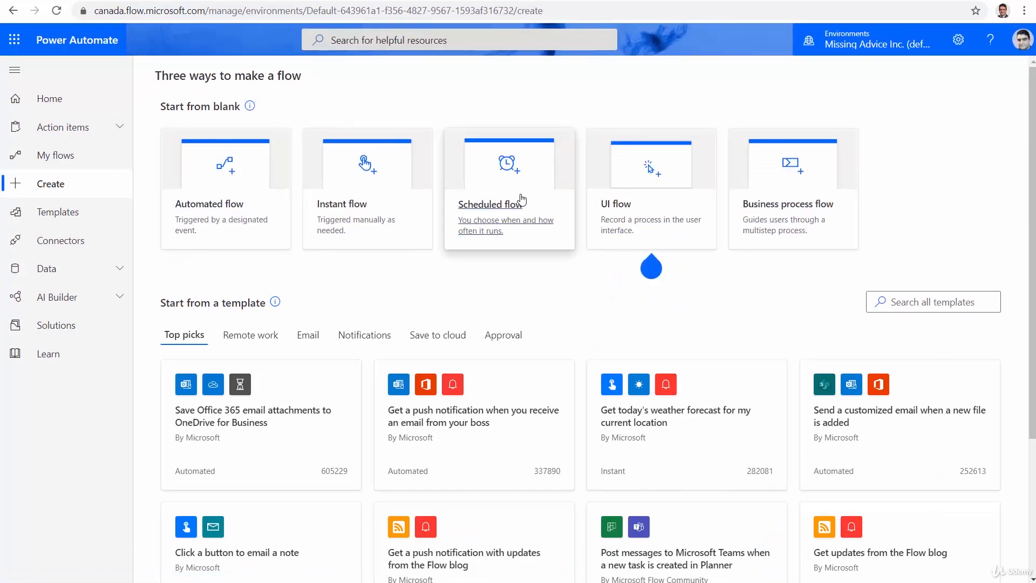
pyautogui.click(346, 204)
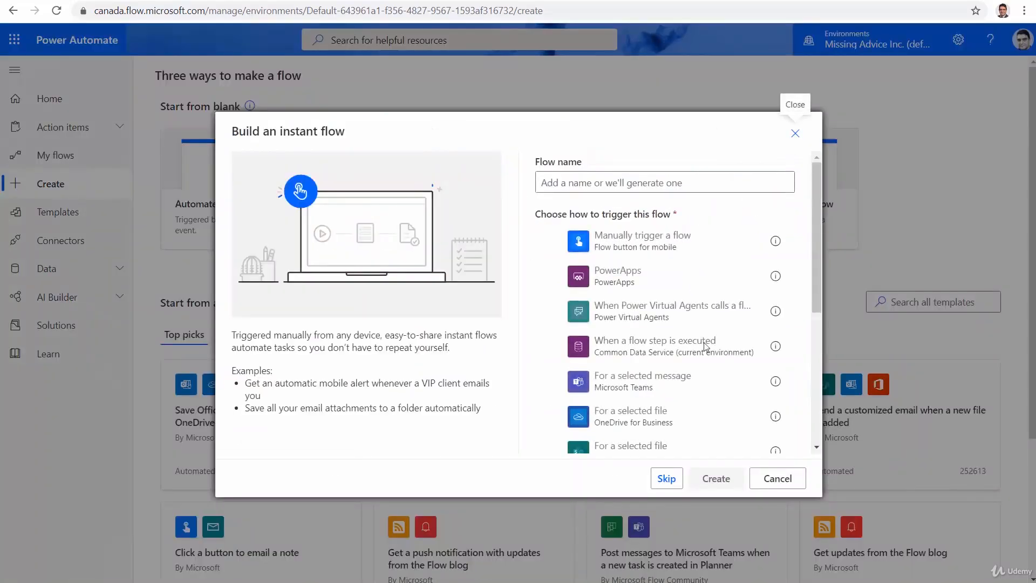
pyautogui.click(665, 478)
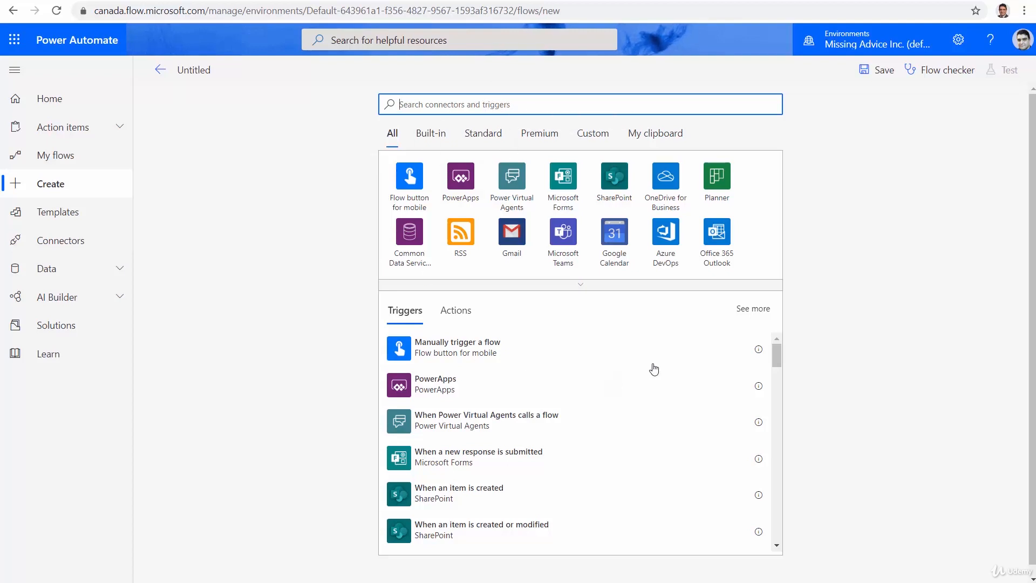
# Name the untitled flow "Form submission to SharePoint".
pyautogui.click(196, 72)
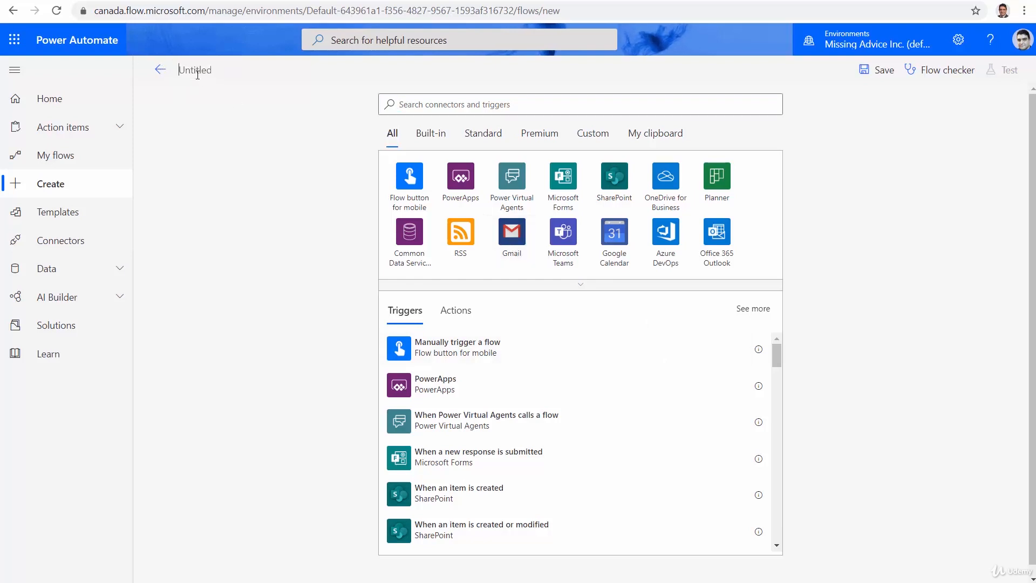
pyautogui.write('Form')
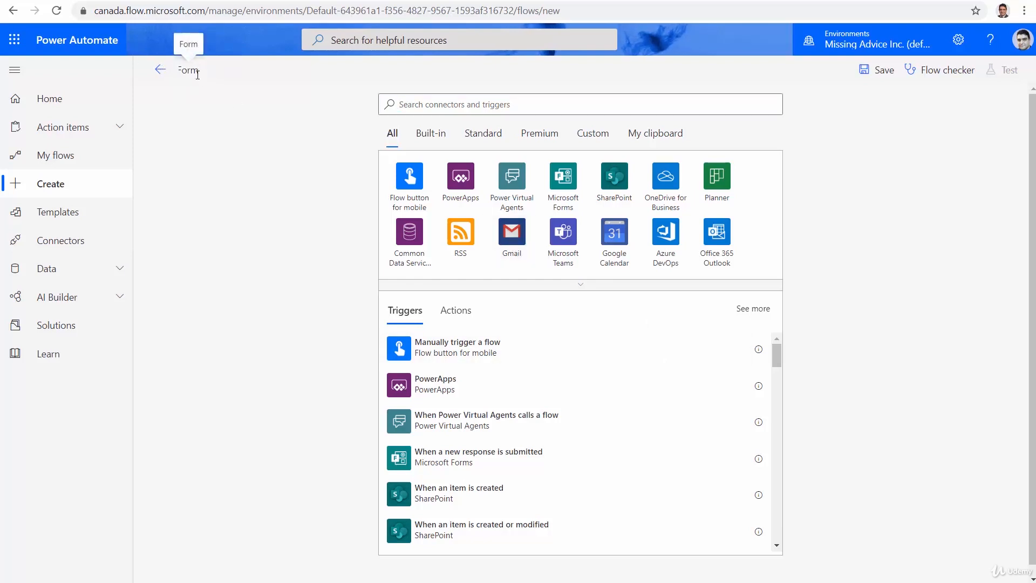
pyautogui.write(' su')
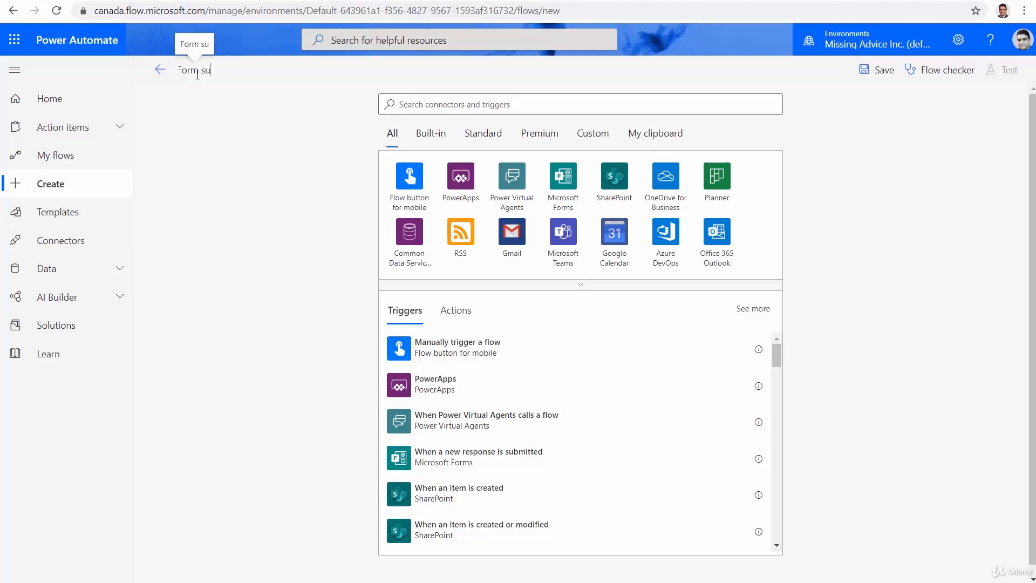
pyautogui.write('bmission')
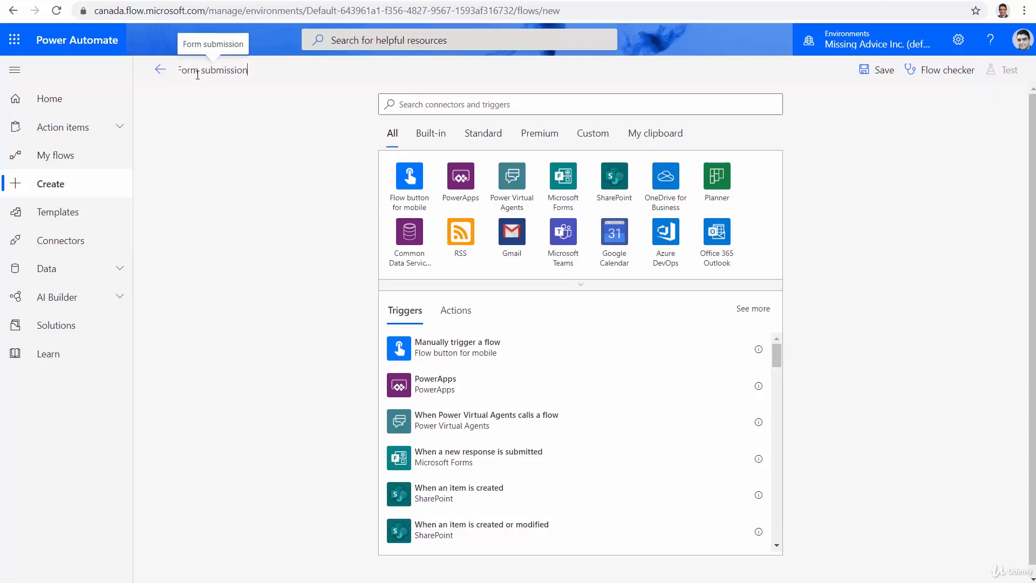
pyautogui.write(' to Share')
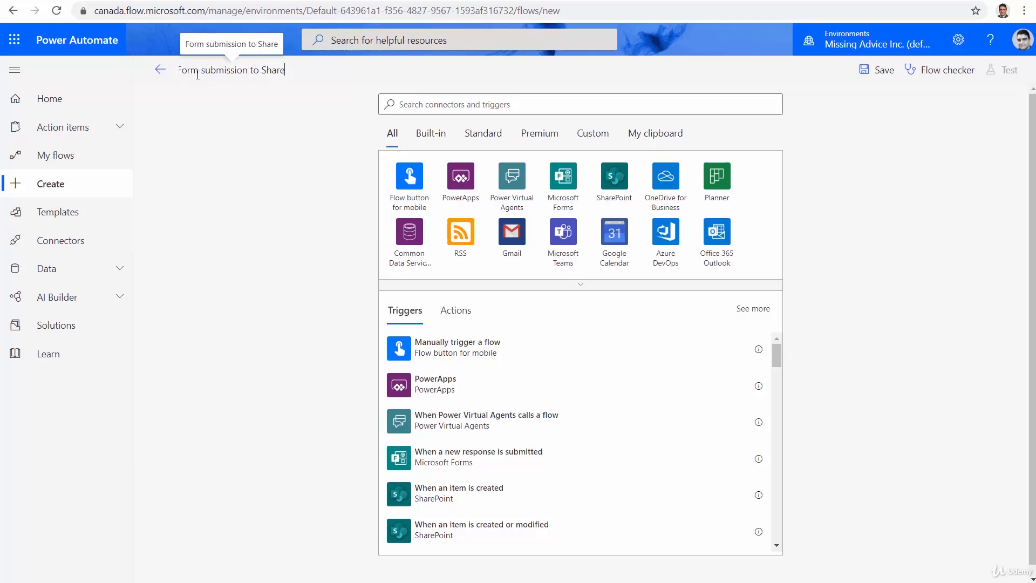
pyautogui.write('Point')
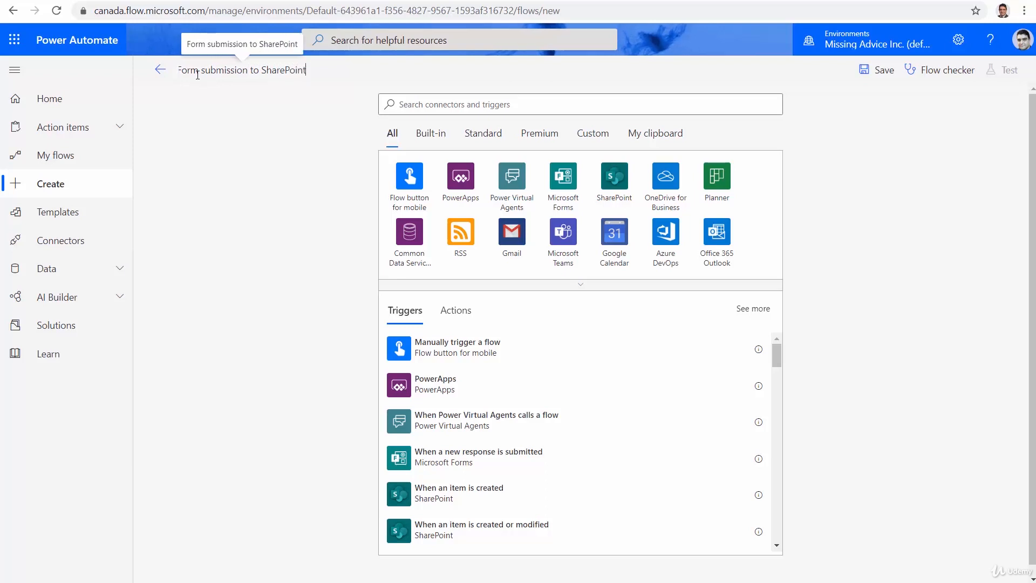
pyautogui.click(294, 185)
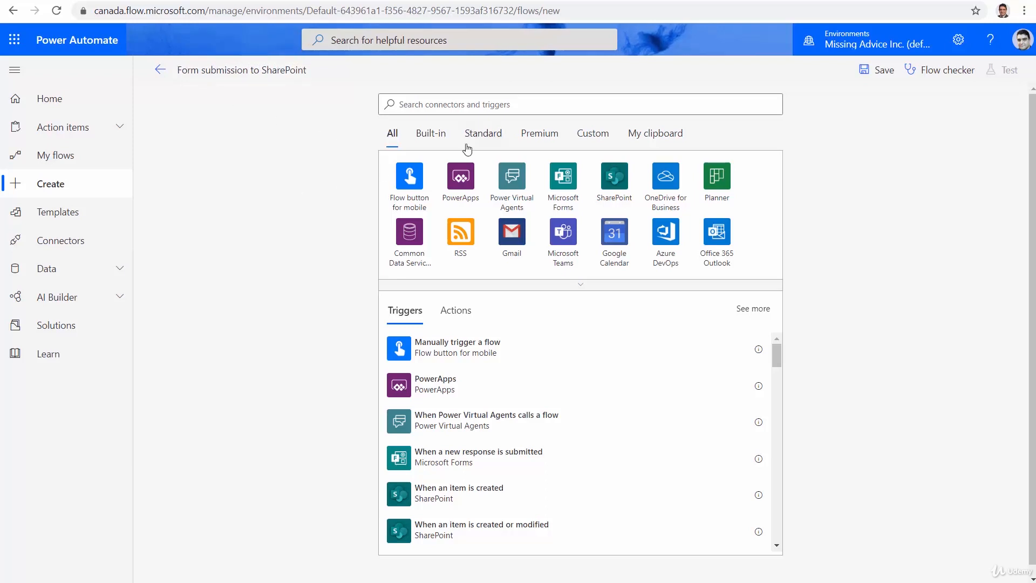
# Add the Microsoft Forms trigger "When a new response is submitted" and set its form to Send to SharePoint.
pyautogui.click(440, 106)
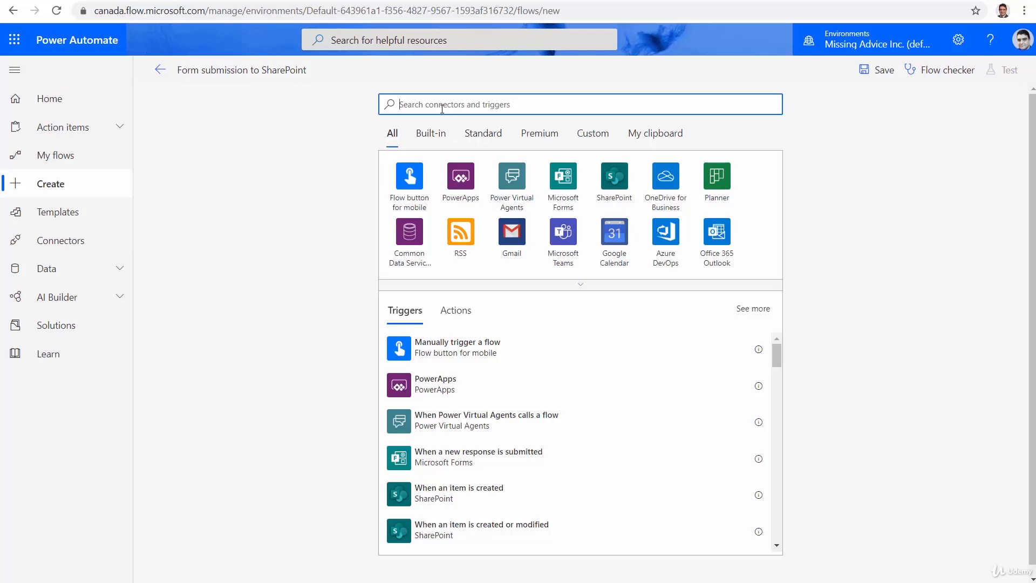
pyautogui.write('Forms')
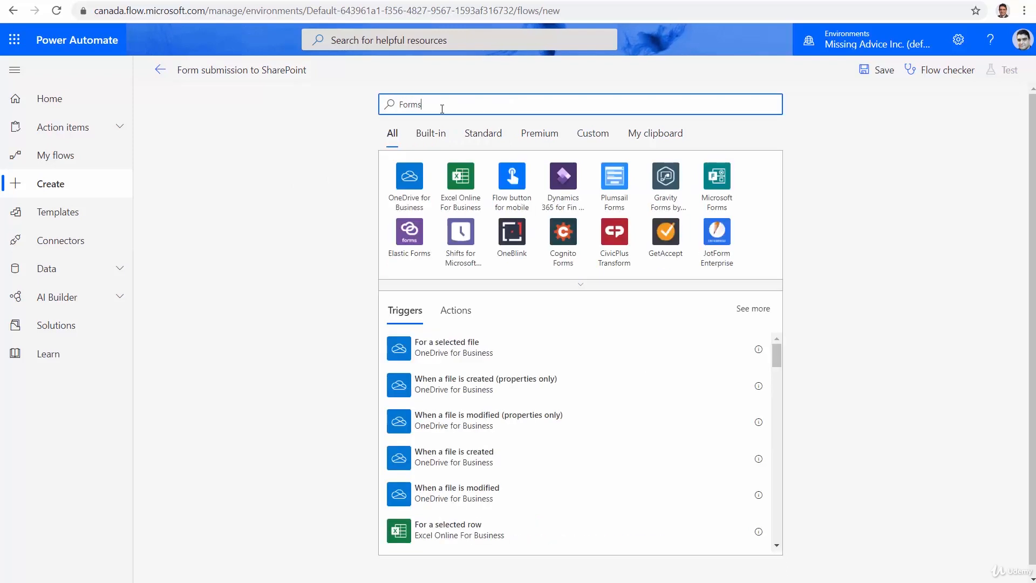
pyautogui.click(409, 183)
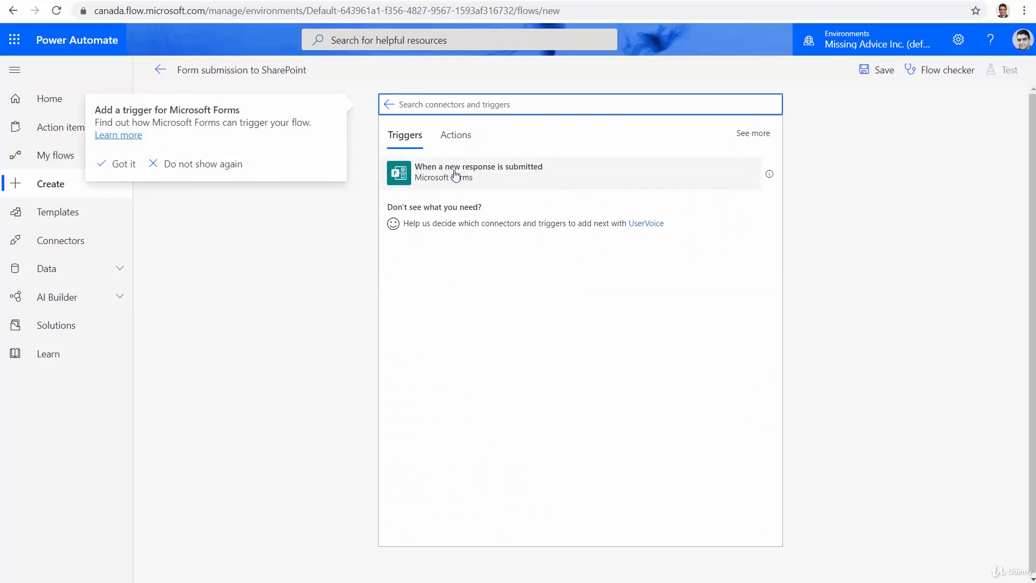
pyautogui.click(456, 175)
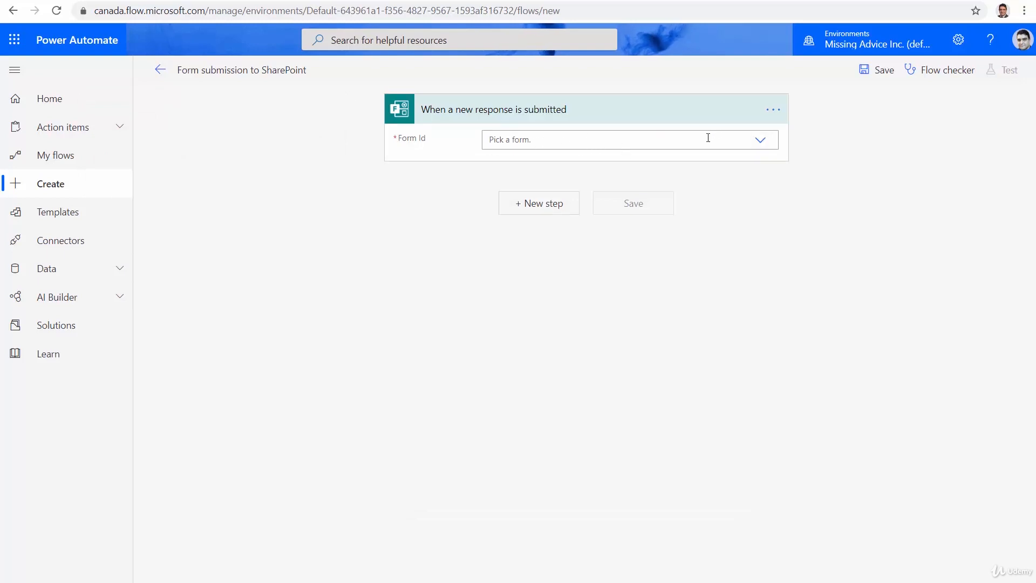
pyautogui.click(761, 141)
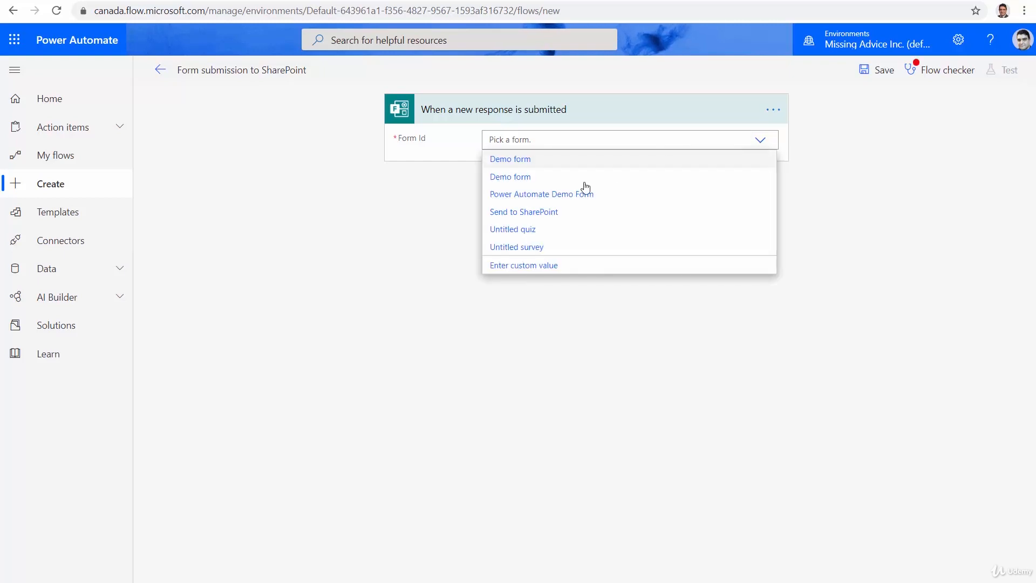
pyautogui.click(538, 211)
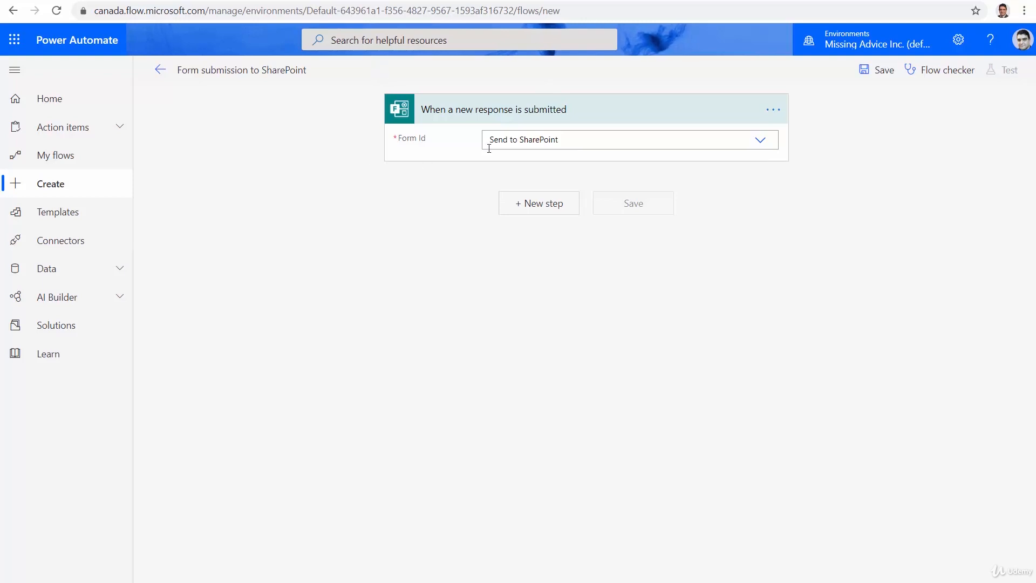
# Add the Microsoft Forms action "Get response details" below the trigger.
pyautogui.click(543, 209)
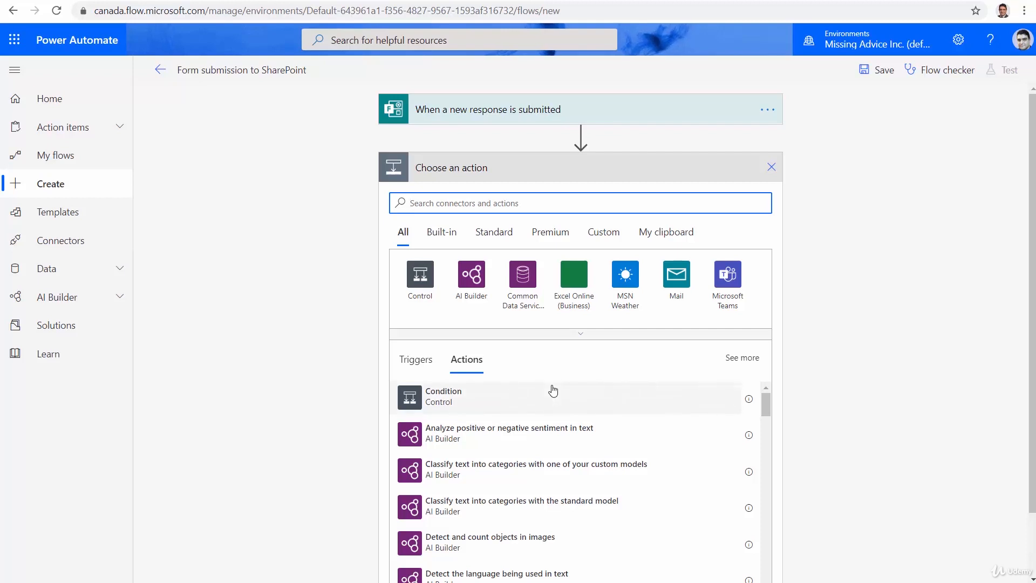
pyautogui.write('forms')
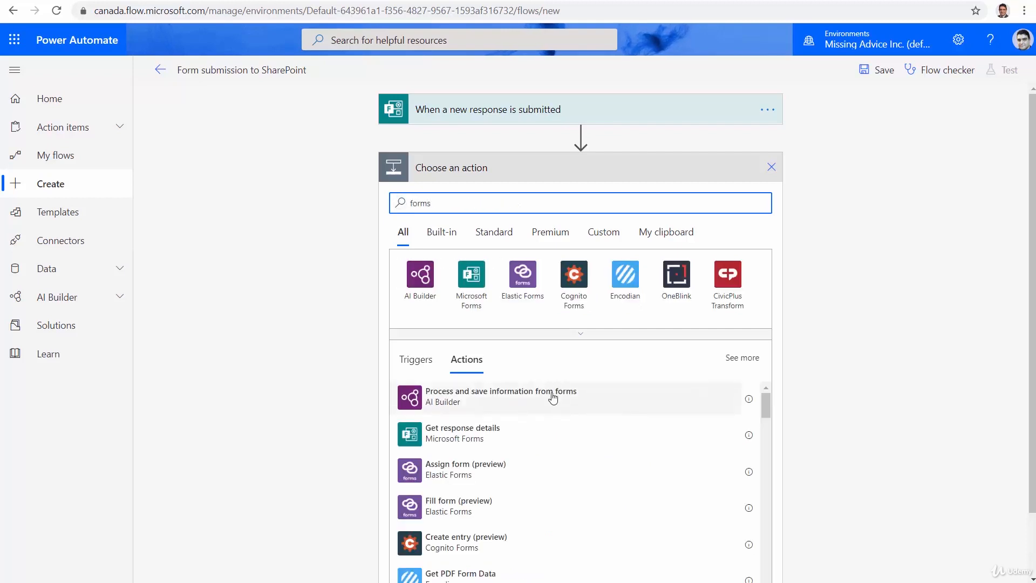
pyautogui.click(472, 275)
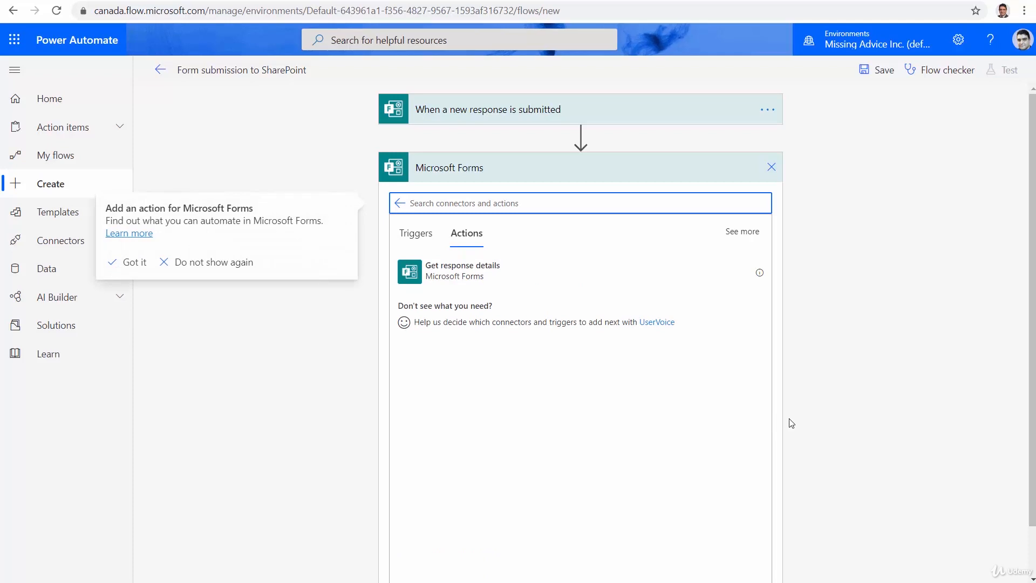
pyautogui.click(447, 283)
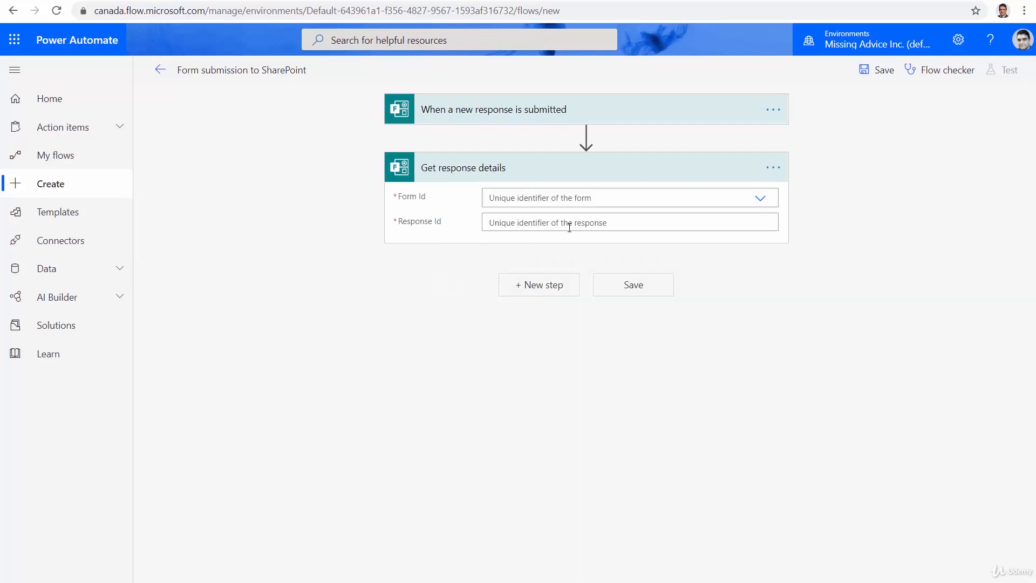
# Set the Get response details form to Send to SharePoint and its Response Id to the trigger's Response Id dynamic content.
pyautogui.click(760, 200)
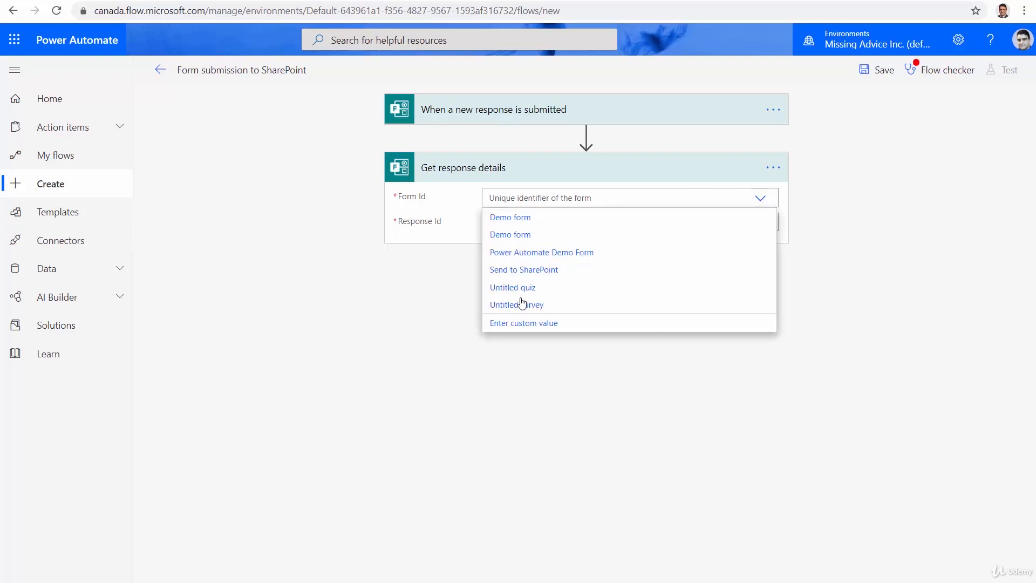
pyautogui.click(536, 275)
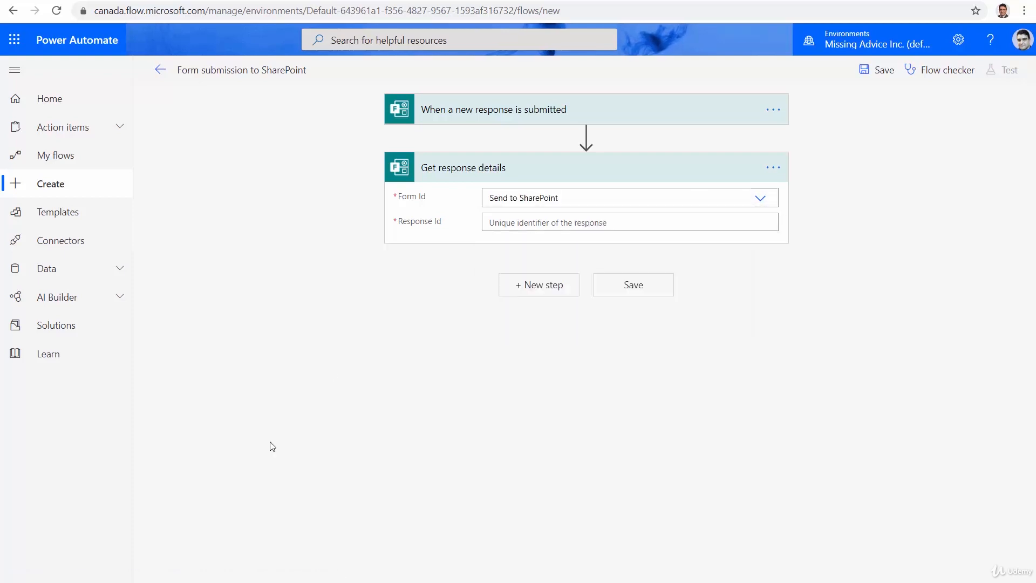
pyautogui.click(589, 221)
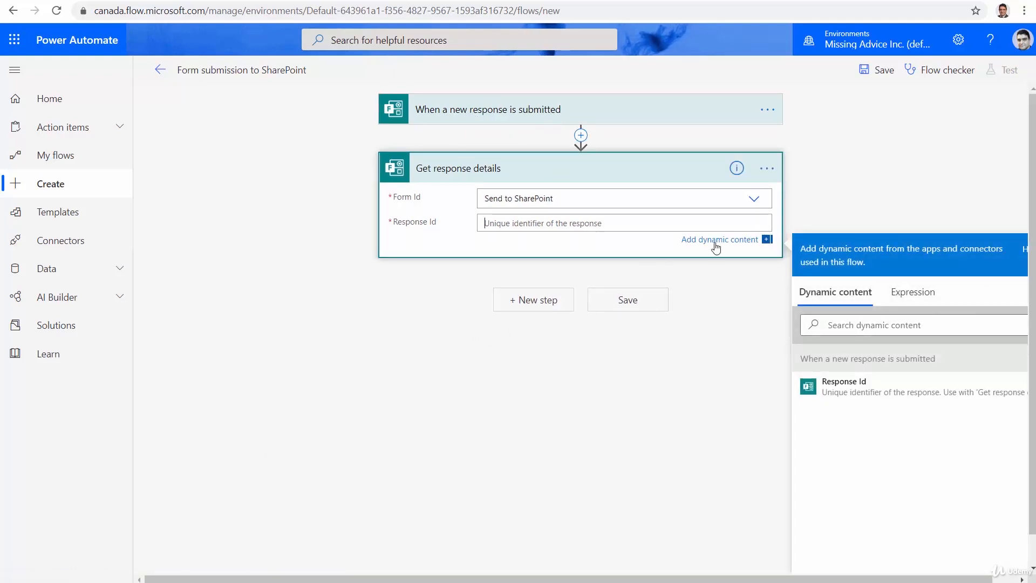
pyautogui.click(837, 394)
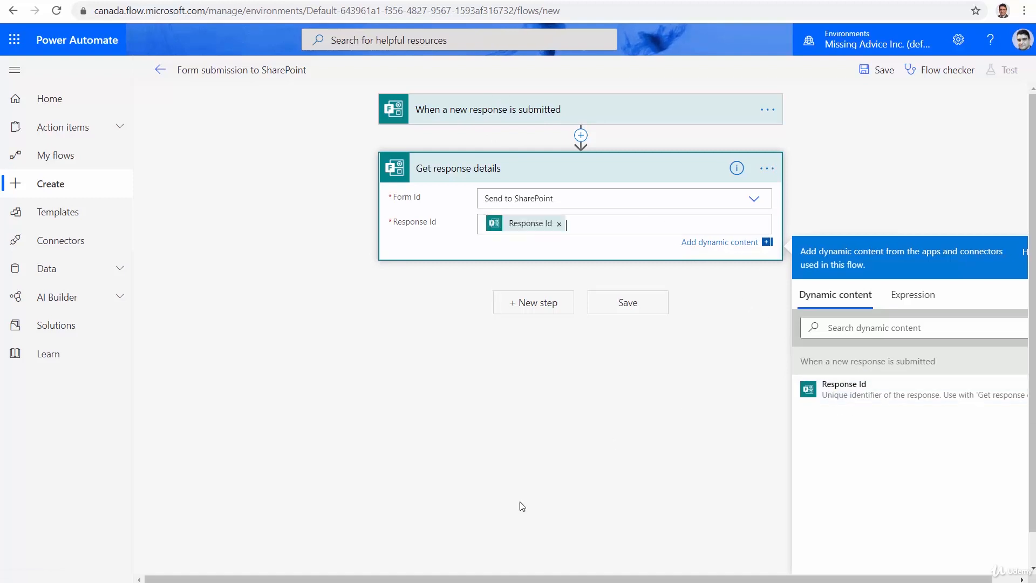
pyautogui.click(482, 469)
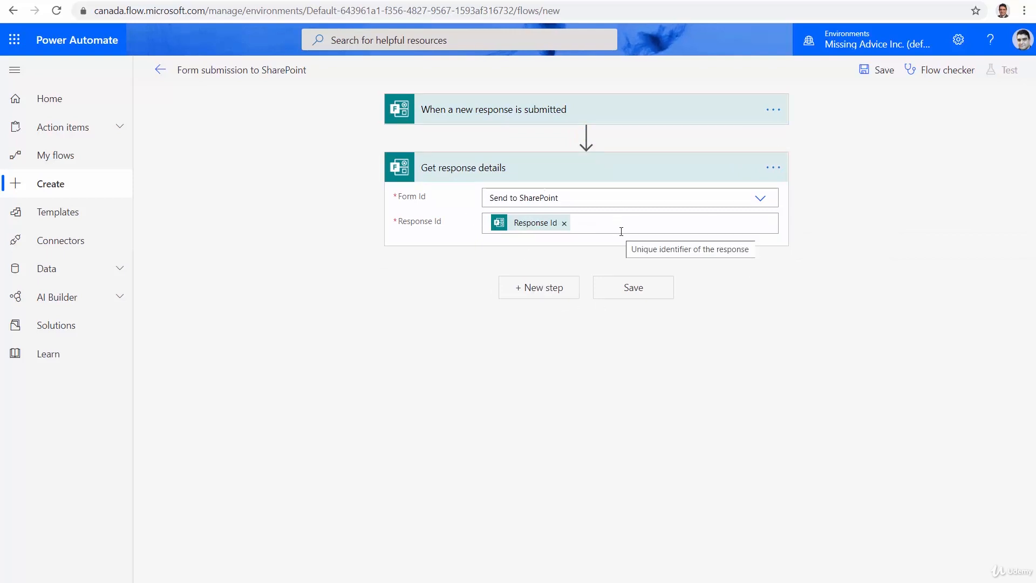
# Add the SharePoint action "Create item" as the next step of the flow.
pyautogui.click(538, 292)
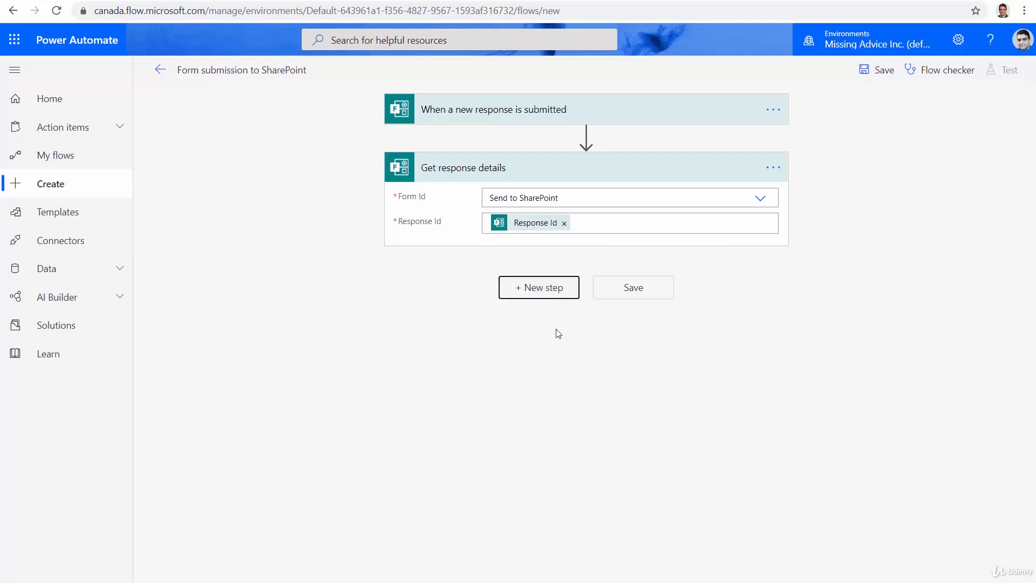
pyautogui.write('Sh')
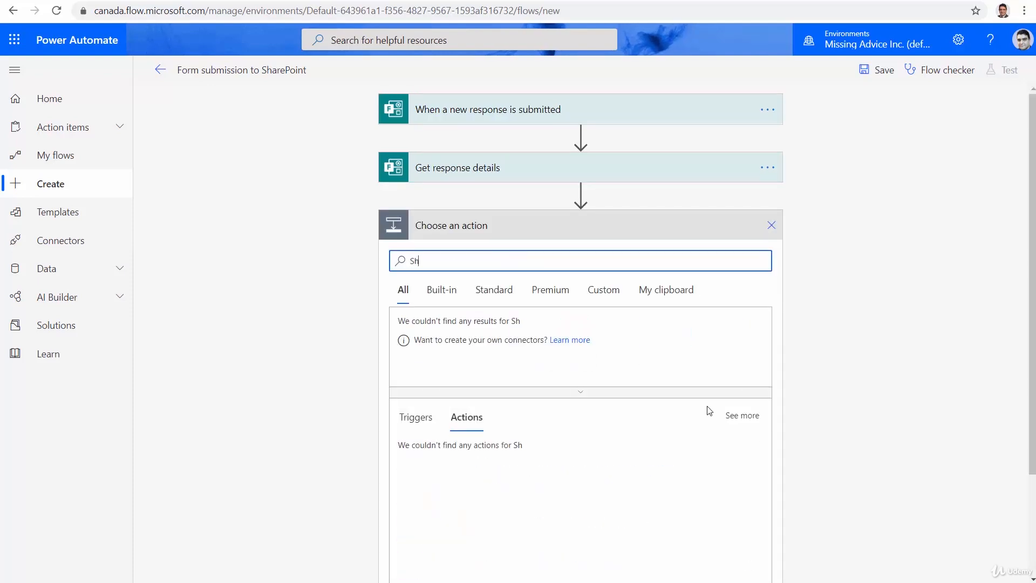
pyautogui.write('arePoint')
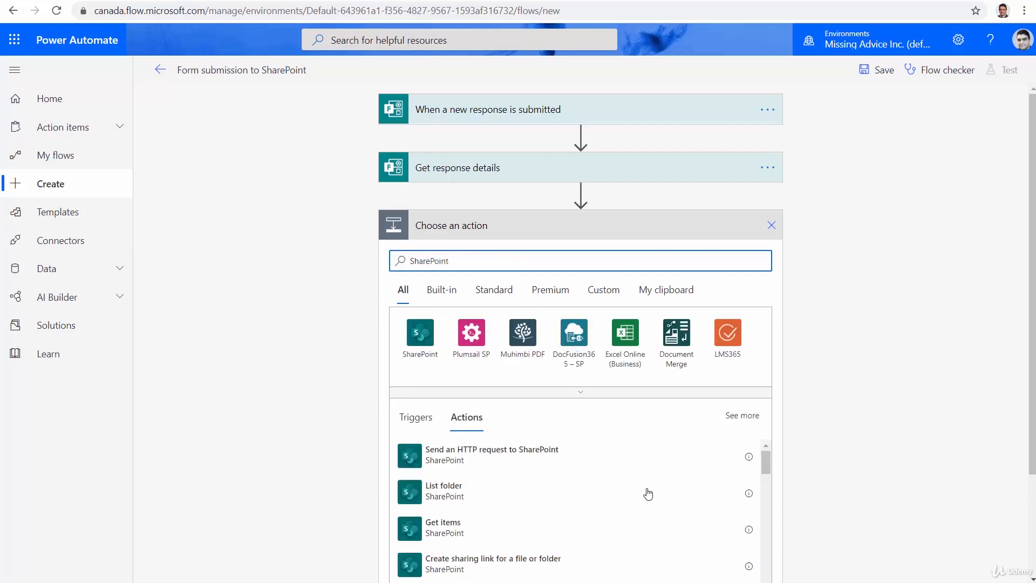
pyautogui.click(422, 345)
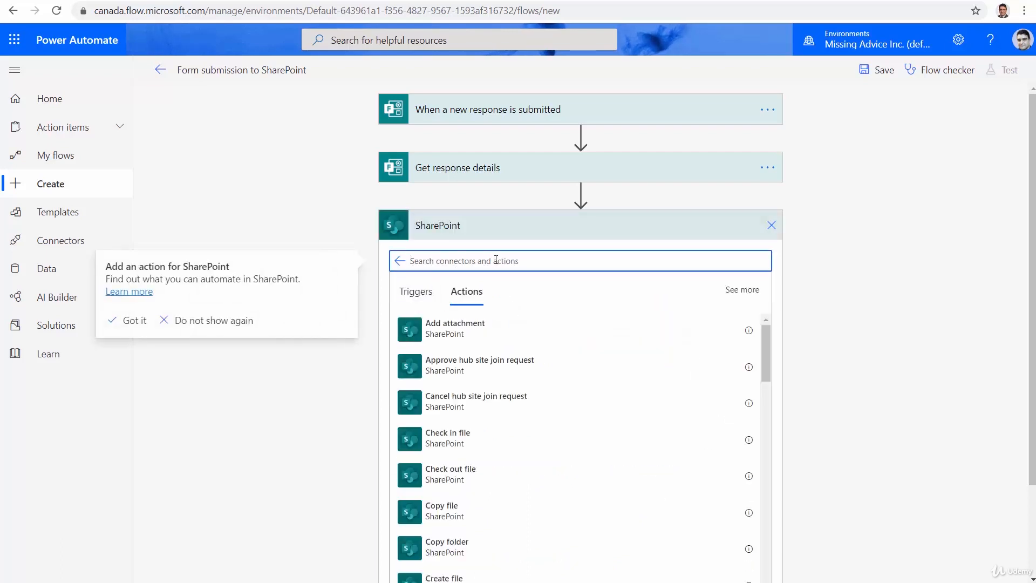
pyautogui.write('Crea')
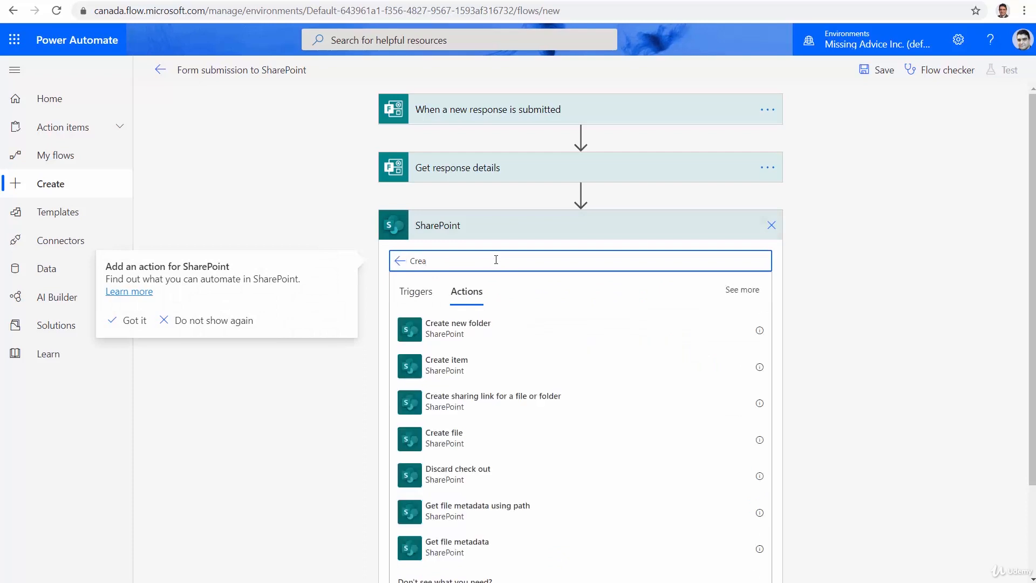
pyautogui.click(456, 372)
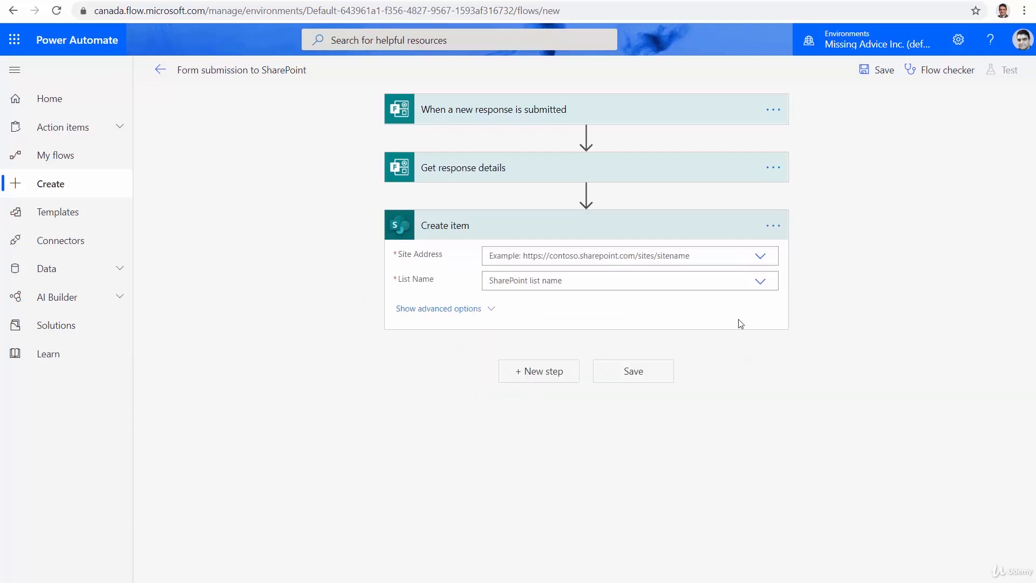
# Point the Create item action to the Power Automate Workshop site and its Forms Demo list.
pyautogui.click(760, 257)
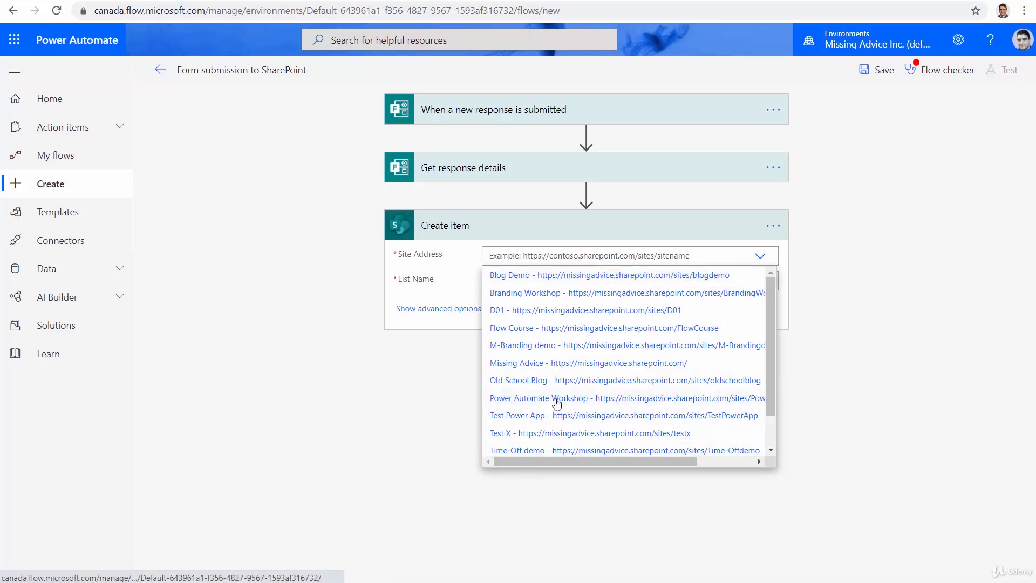
pyautogui.click(720, 400)
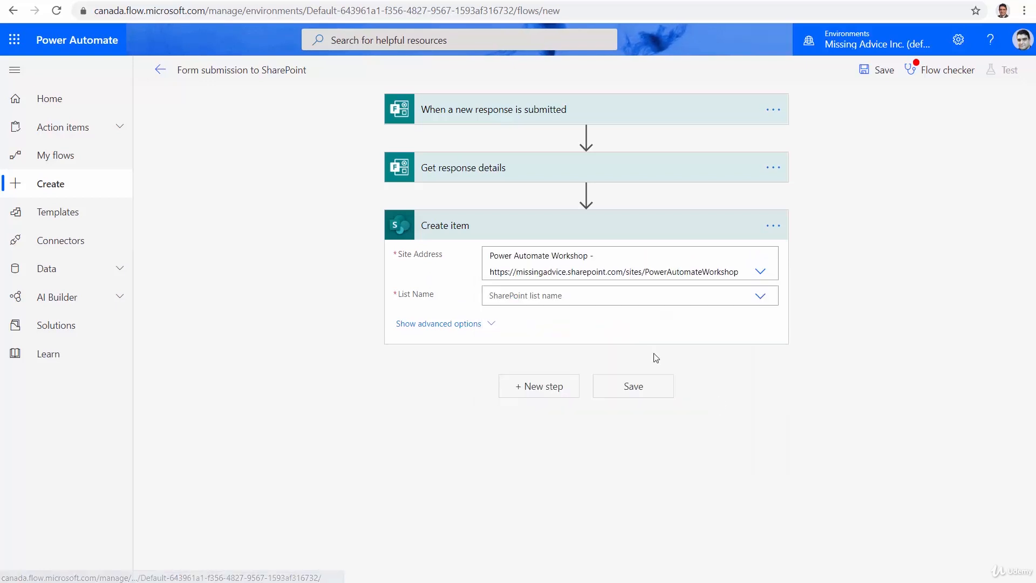
pyautogui.click(761, 296)
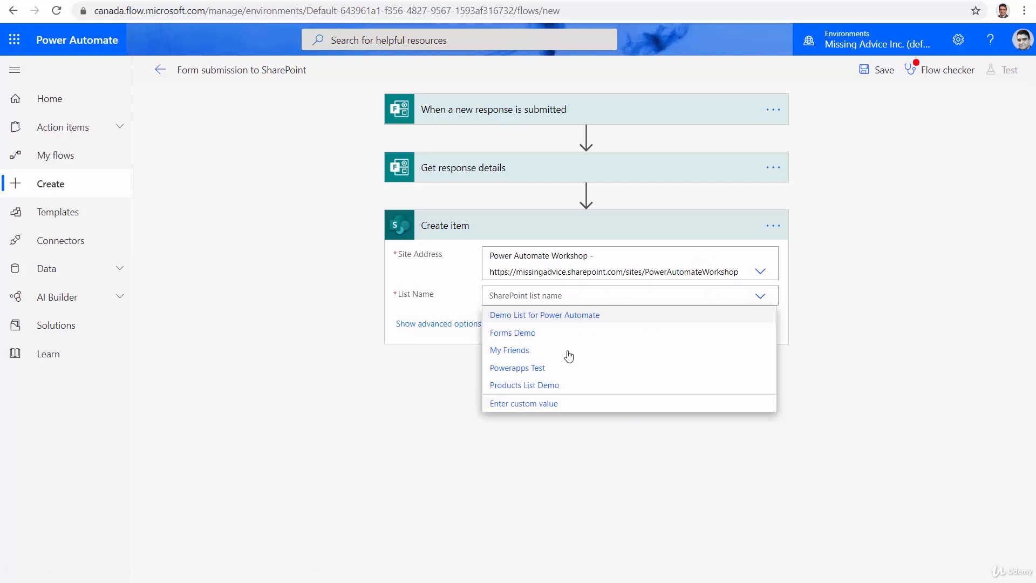
pyautogui.click(512, 339)
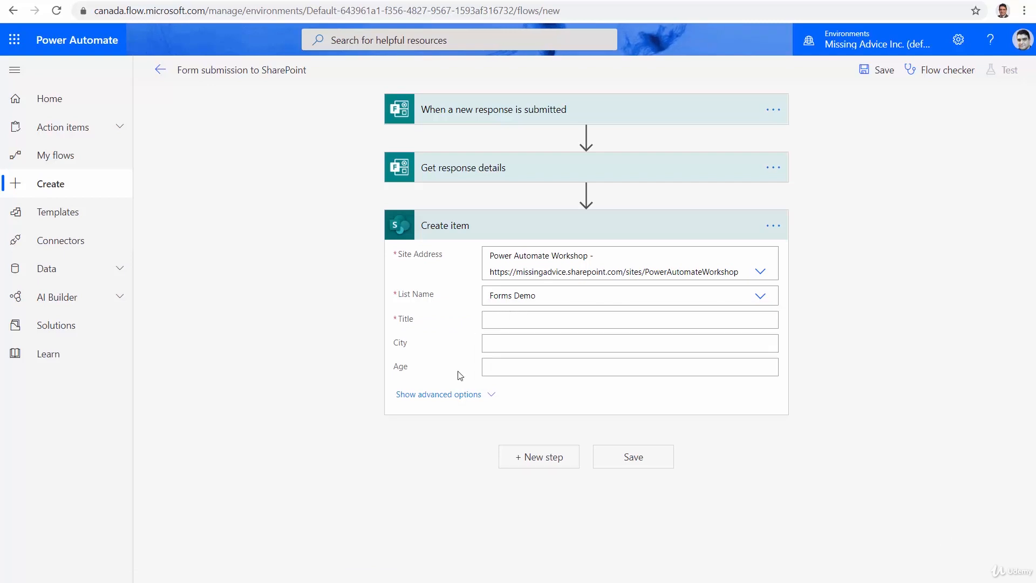
# Map the form's First name and Last name answers to the item's Title, and the City answer to City.
pyautogui.click(503, 322)
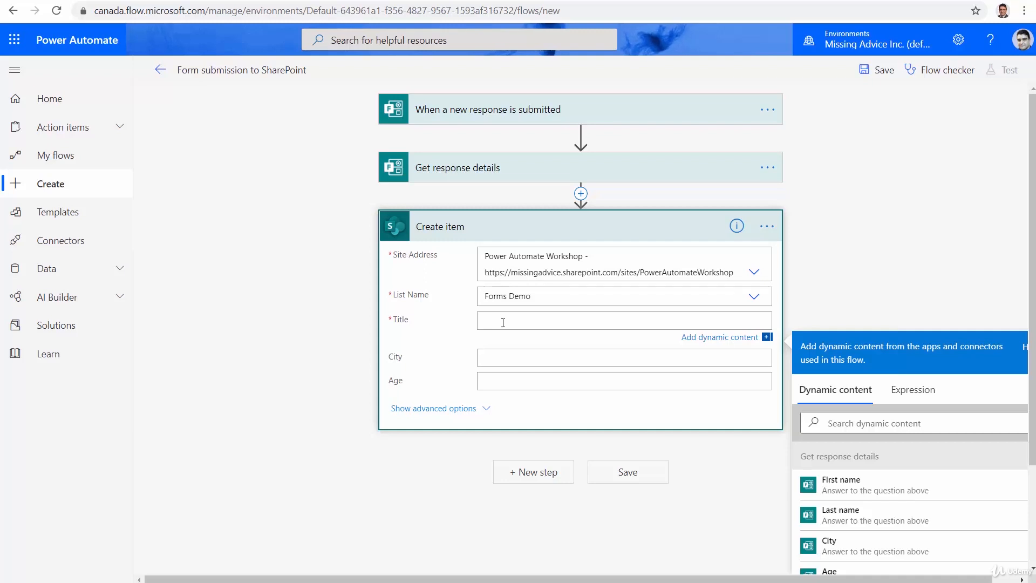
pyautogui.click(828, 482)
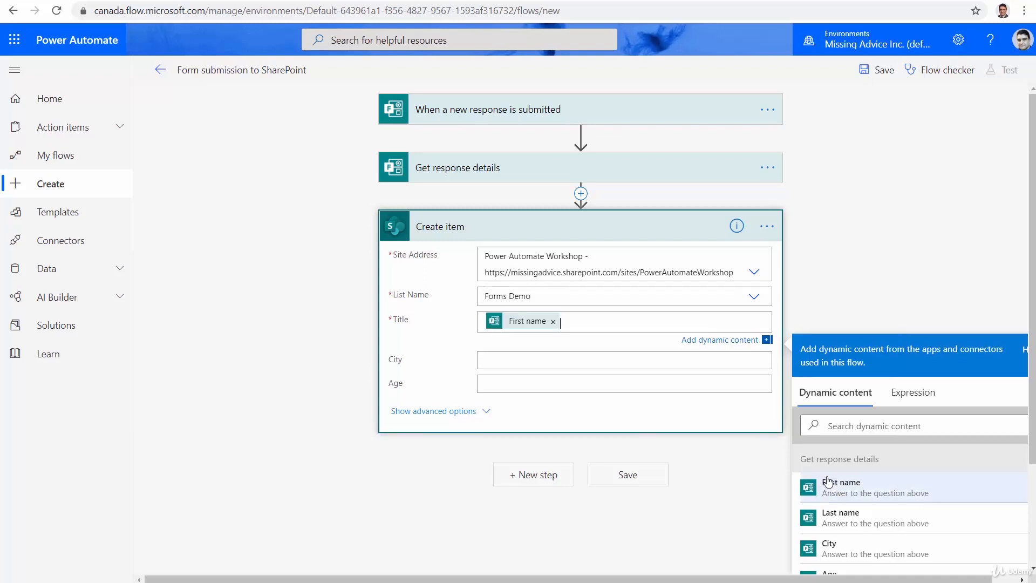
pyautogui.click(839, 517)
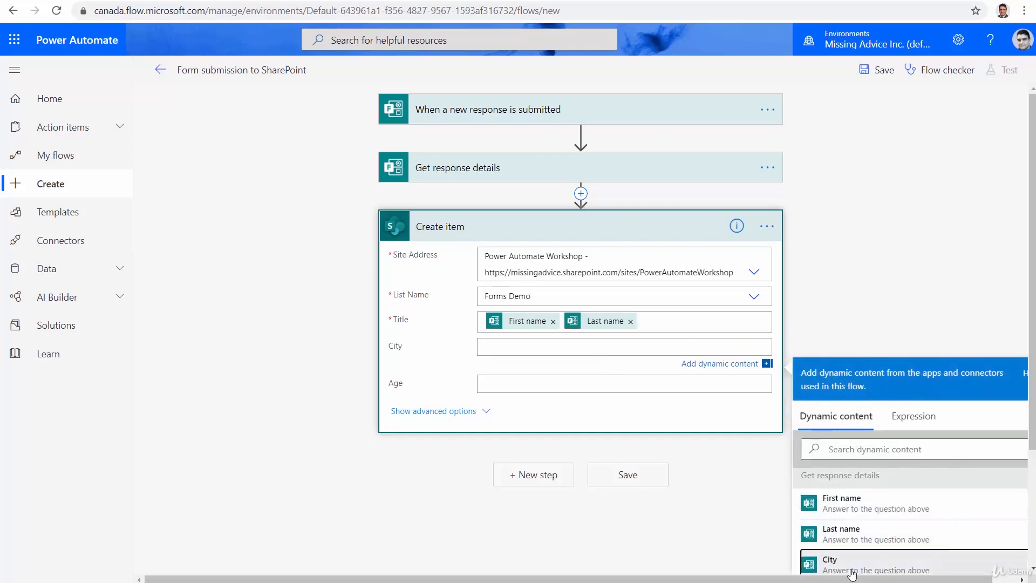
pyautogui.click(853, 571)
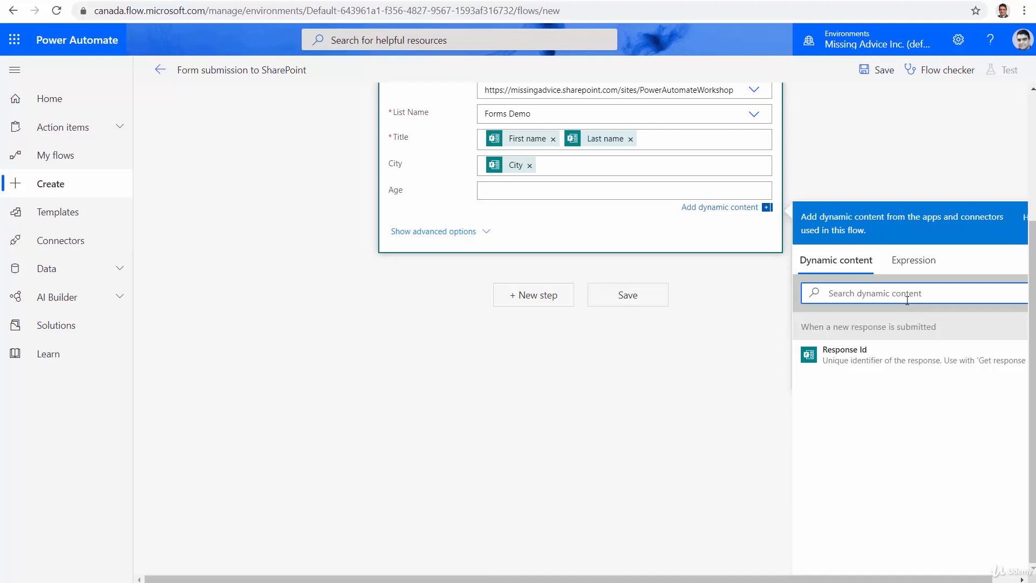
pyautogui.write('Age')
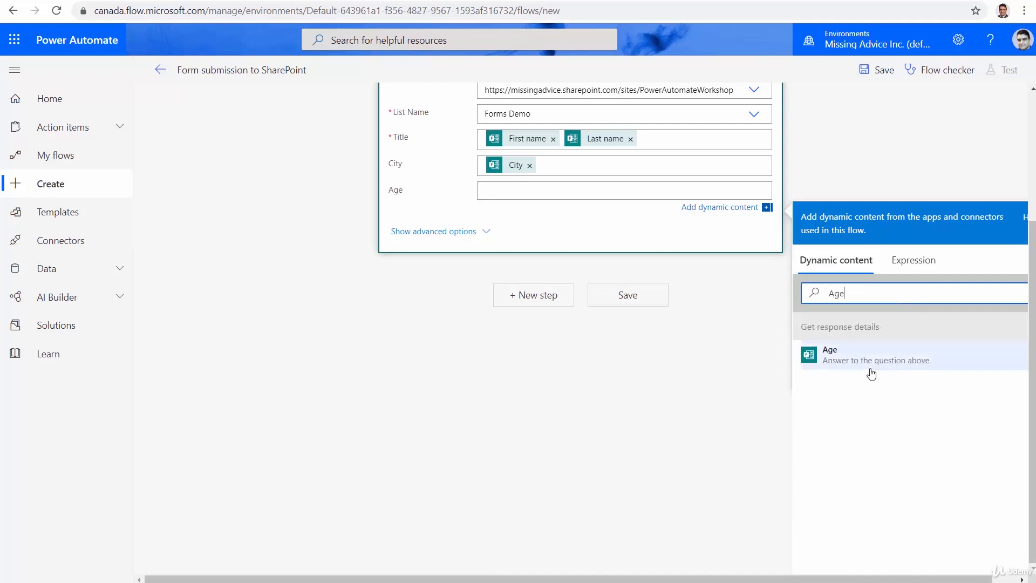
pyautogui.click(846, 365)
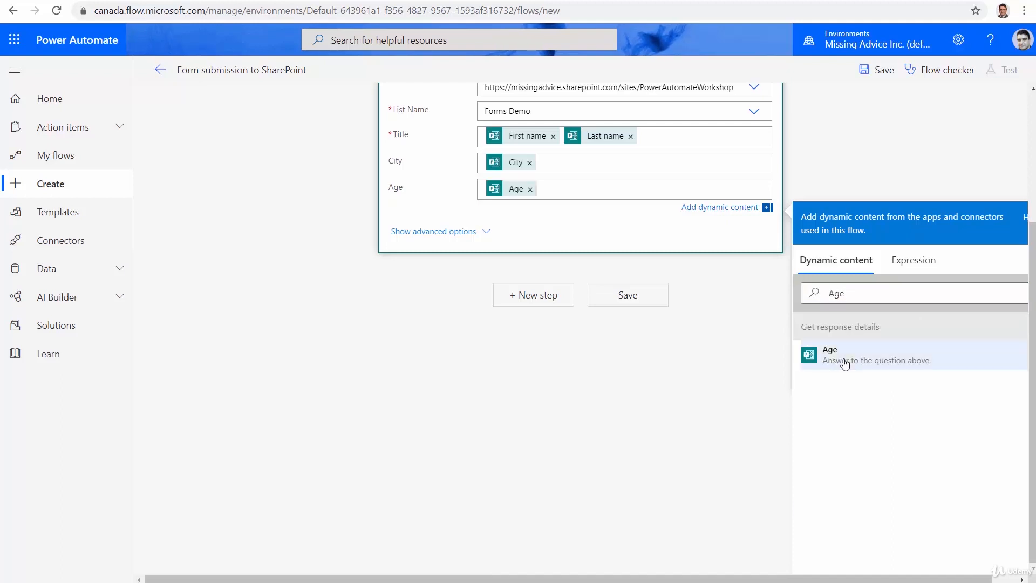
pyautogui.click(530, 189)
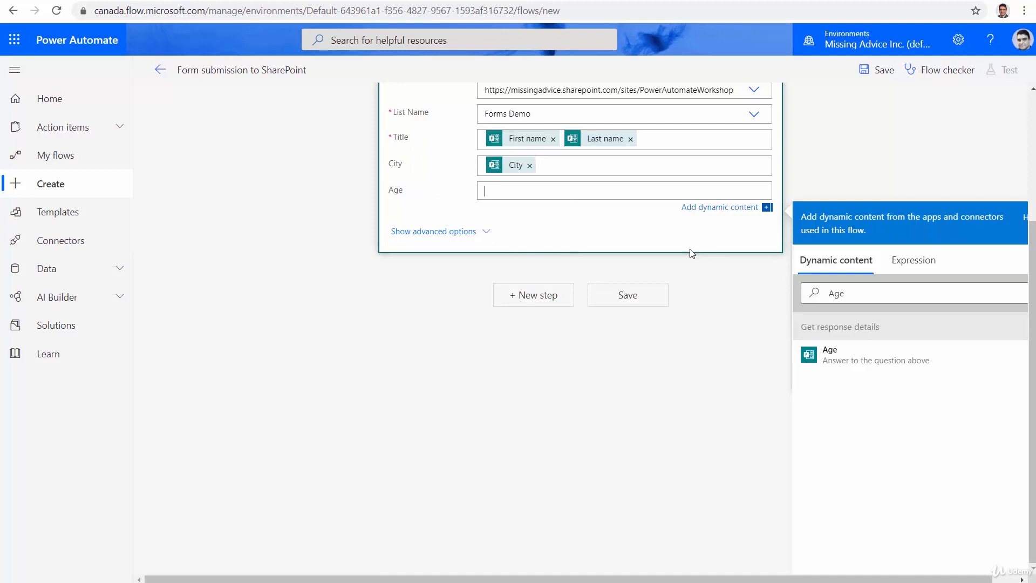
# Fill the item's Age field with an int() expression that wraps the form's Age answer.
pyautogui.click(896, 269)
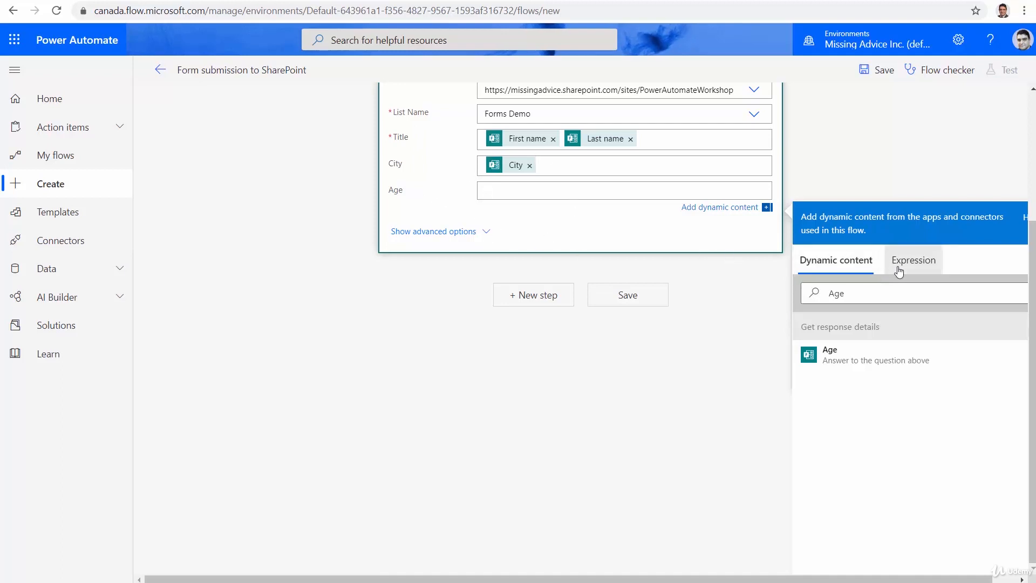
pyautogui.click(890, 289)
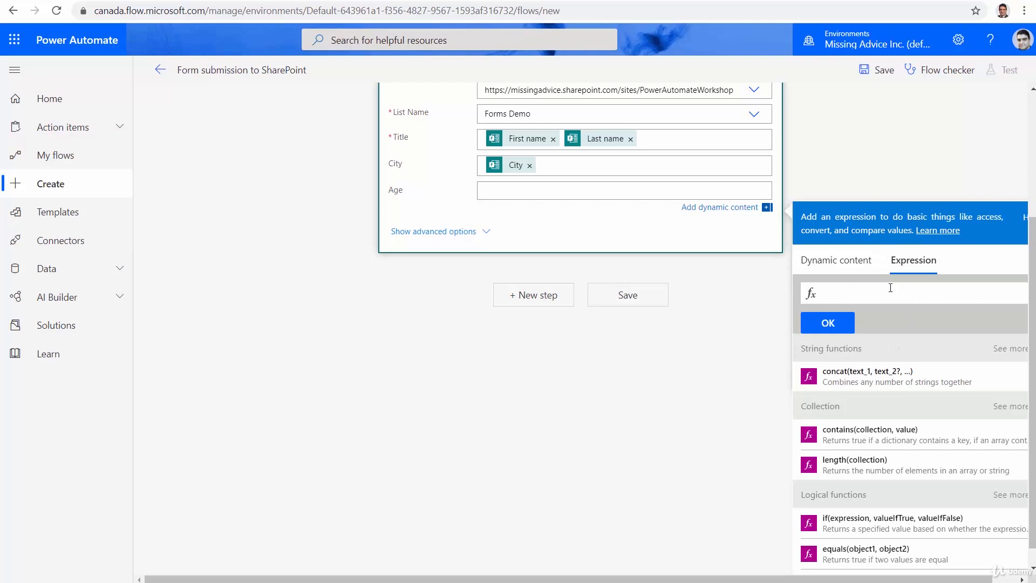
pyautogui.write('int')
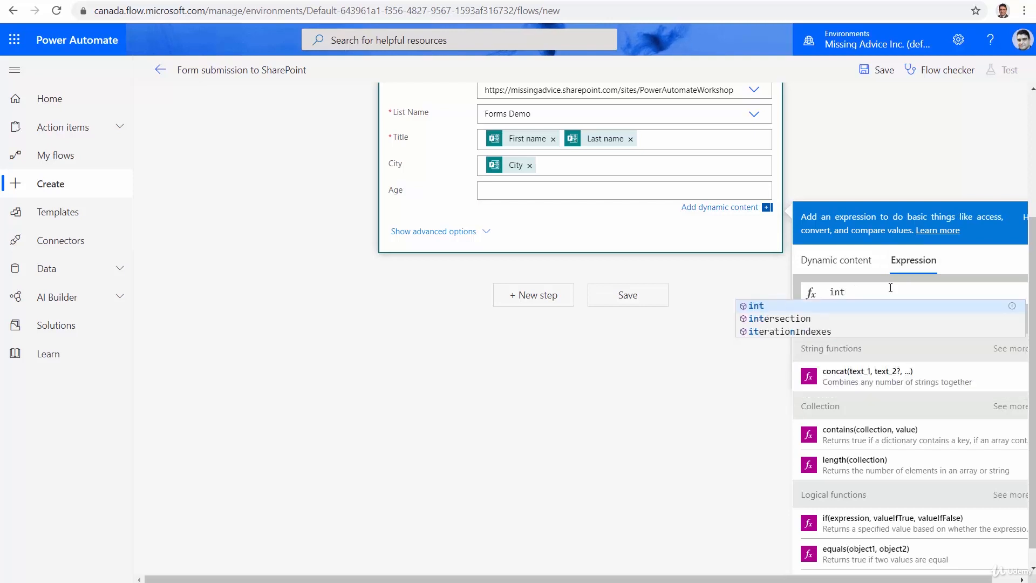
pyautogui.write('(')
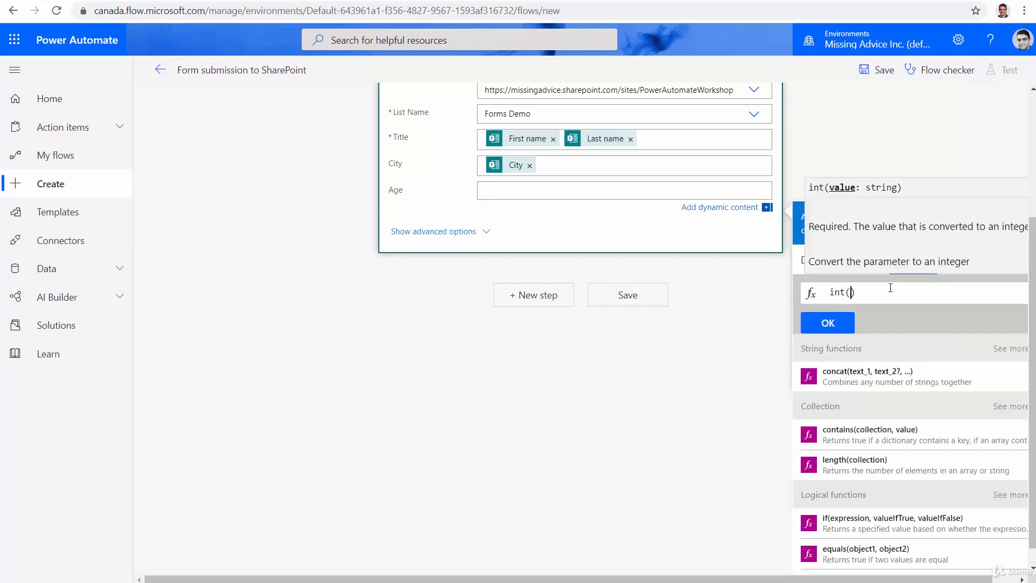
pyautogui.click(802, 265)
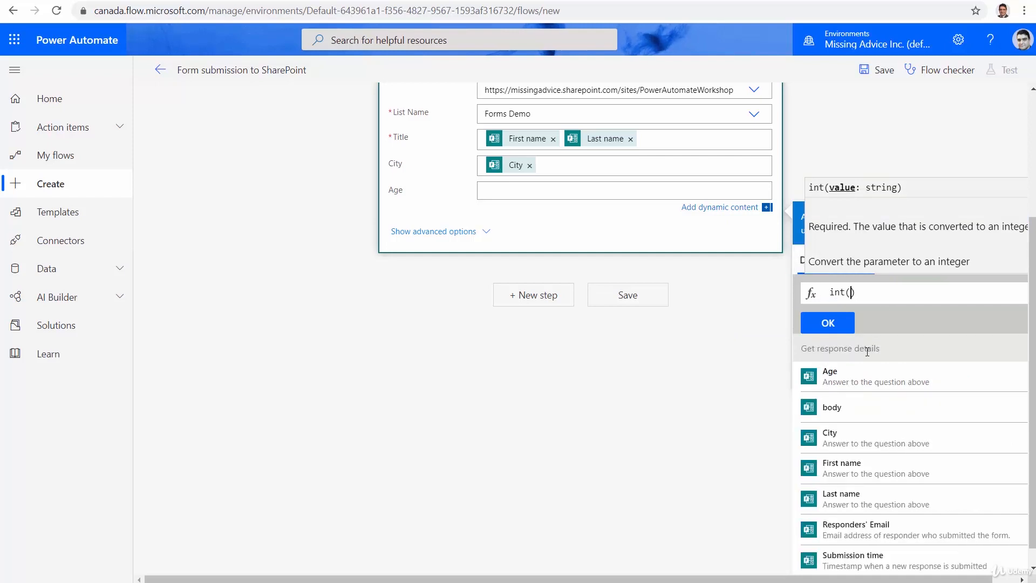
pyautogui.click(865, 376)
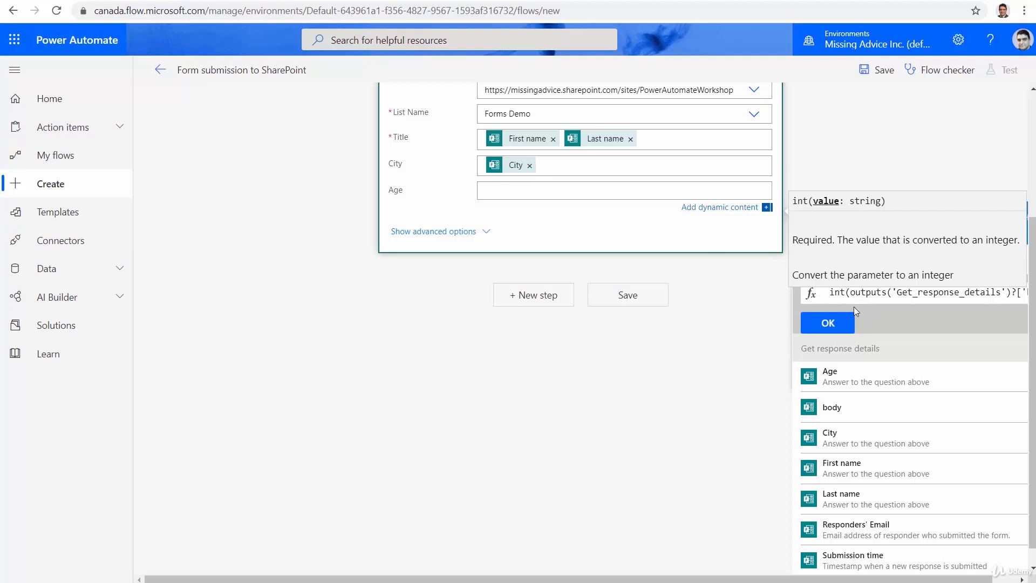
pyautogui.click(840, 324)
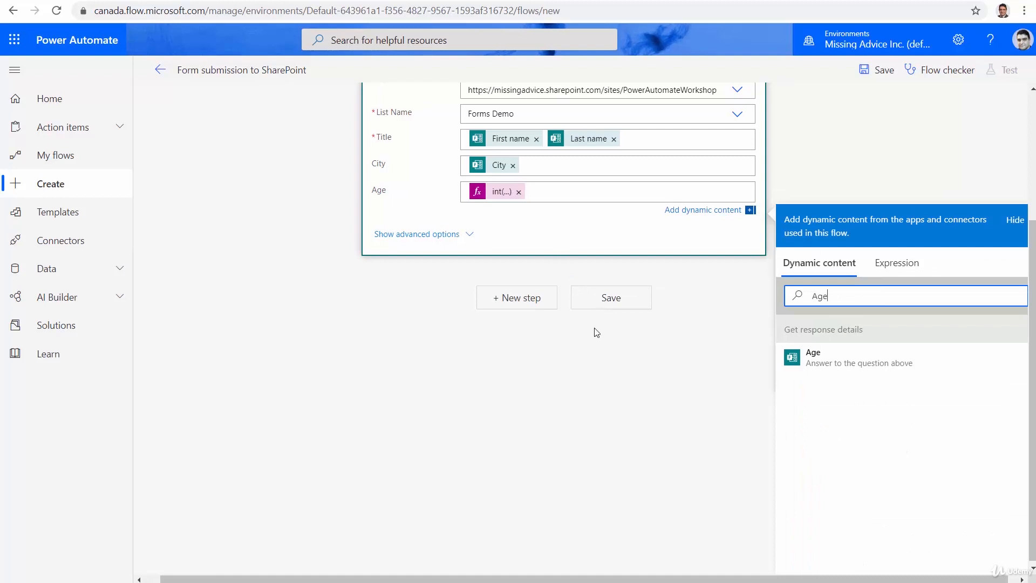
# Save the flow and go back to its details page.
pyautogui.click(614, 299)
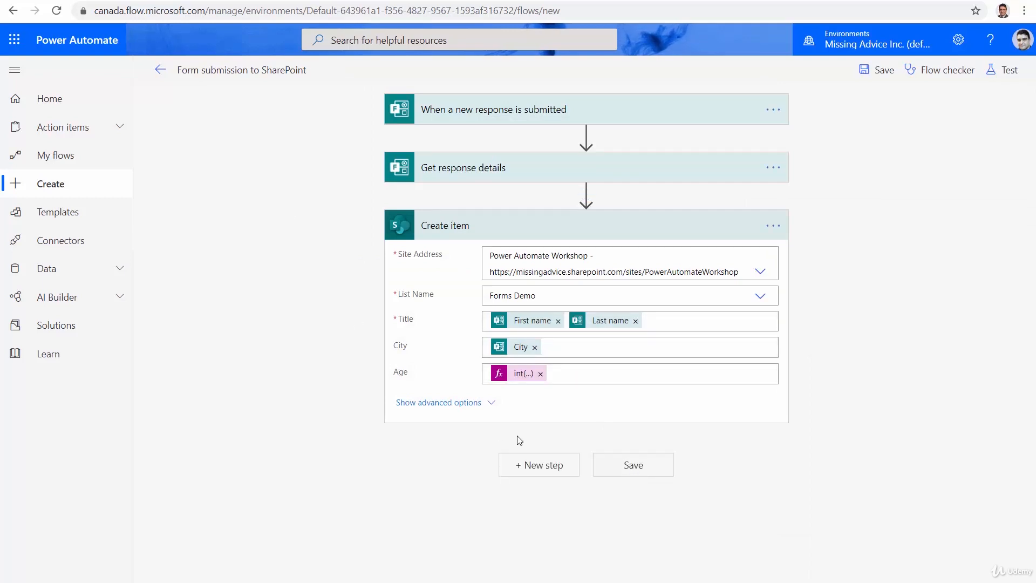
pyautogui.click(160, 71)
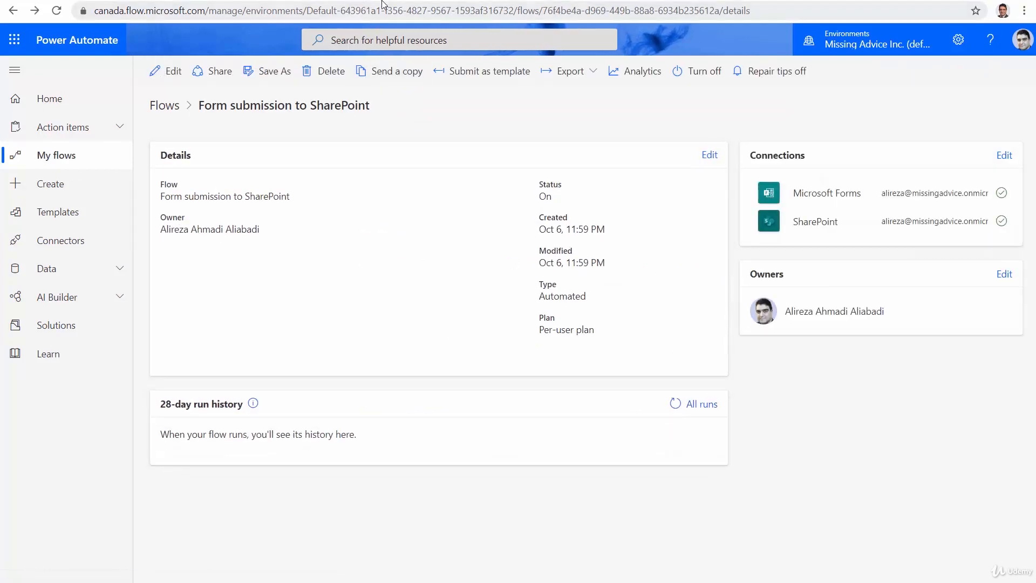
# Switch to Microsoft Forms, preview the Send to SharePoint form, and enter the respondent's first and last name.
pyautogui.click(726, 0)
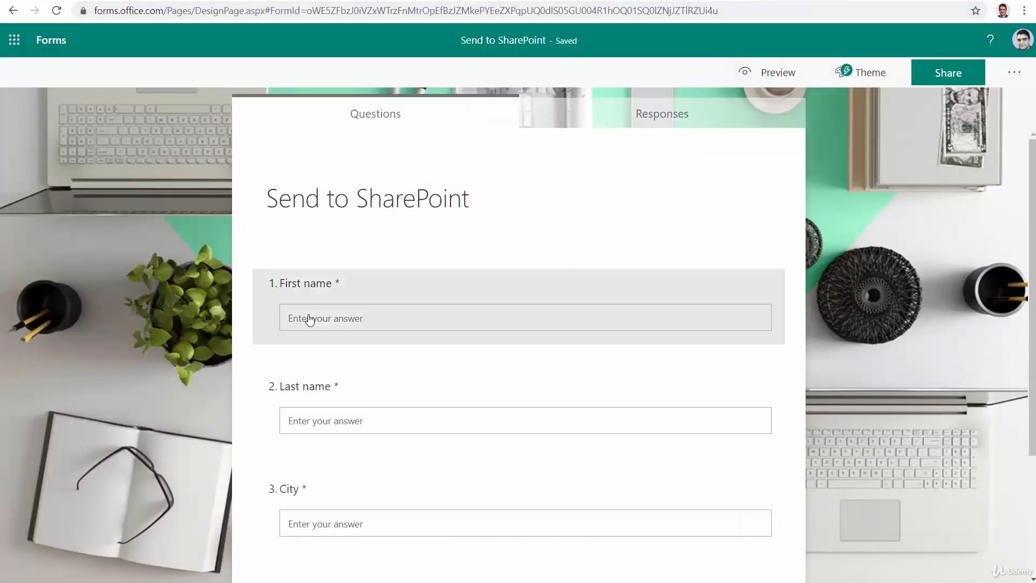
pyautogui.click(782, 73)
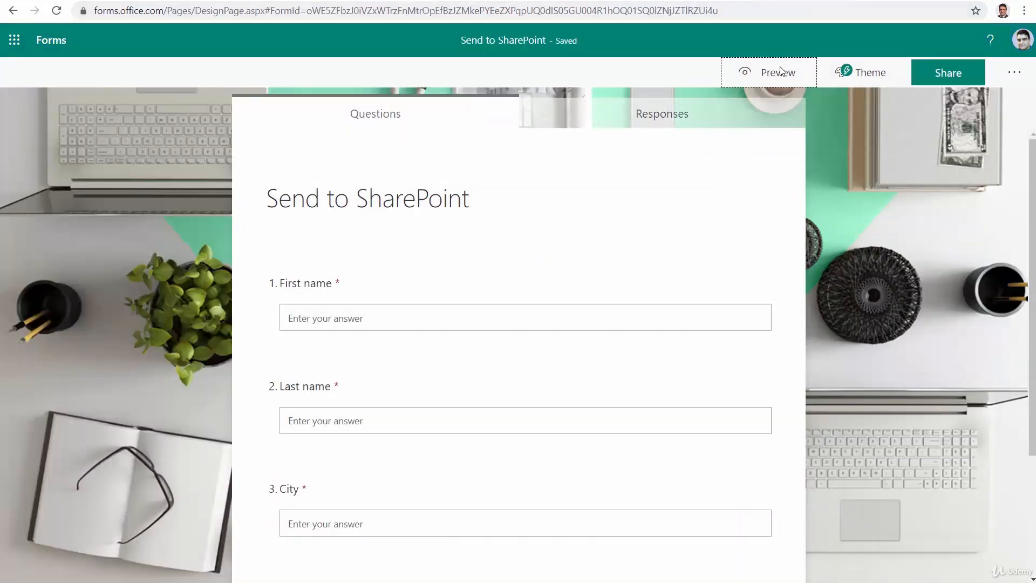
pyautogui.click(356, 270)
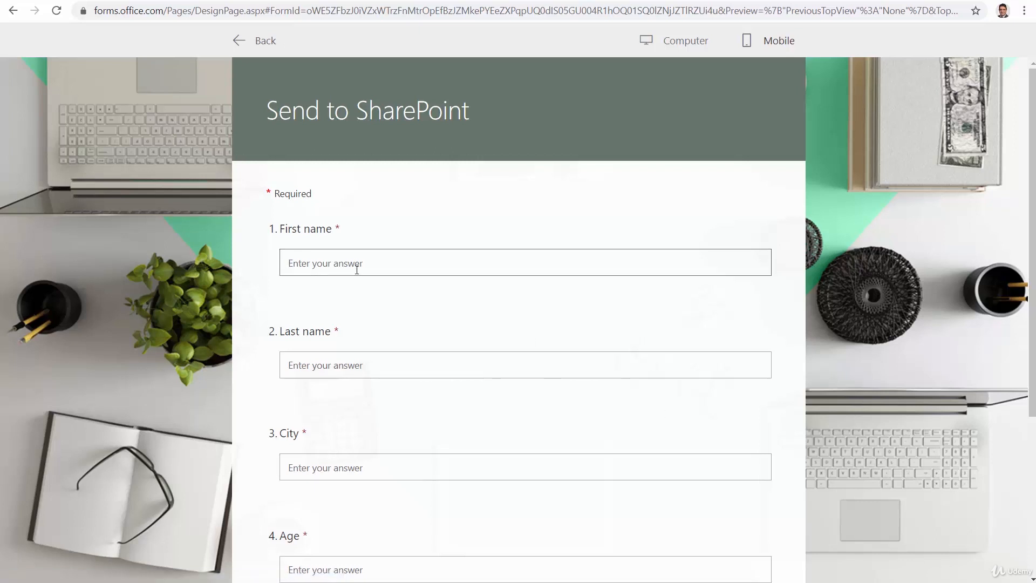
pyautogui.click(309, 364)
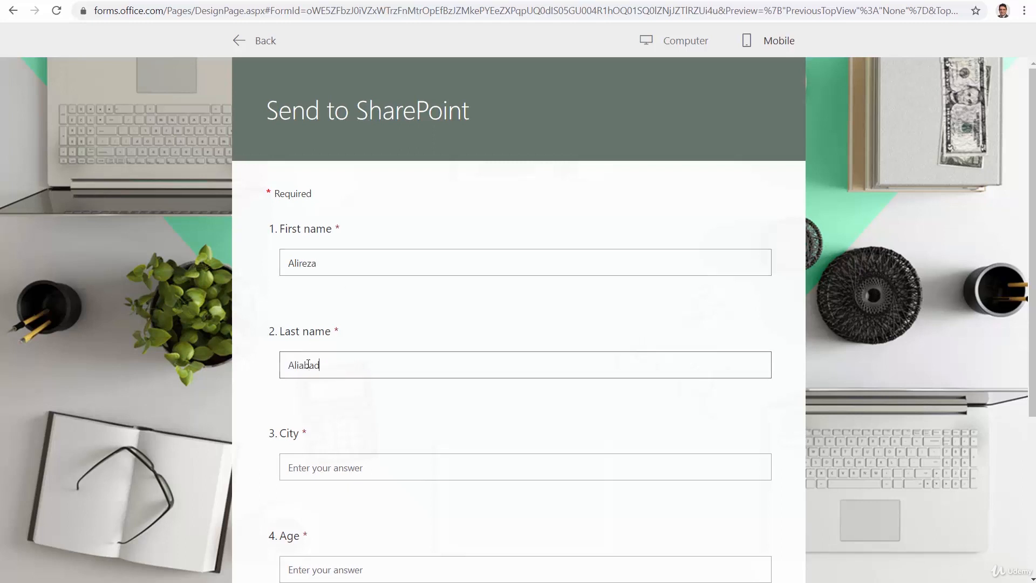
# Answer City with Mississauga and Age with 47, and submit the response.
pyautogui.click(347, 467)
pyautogui.write('Mississauga')
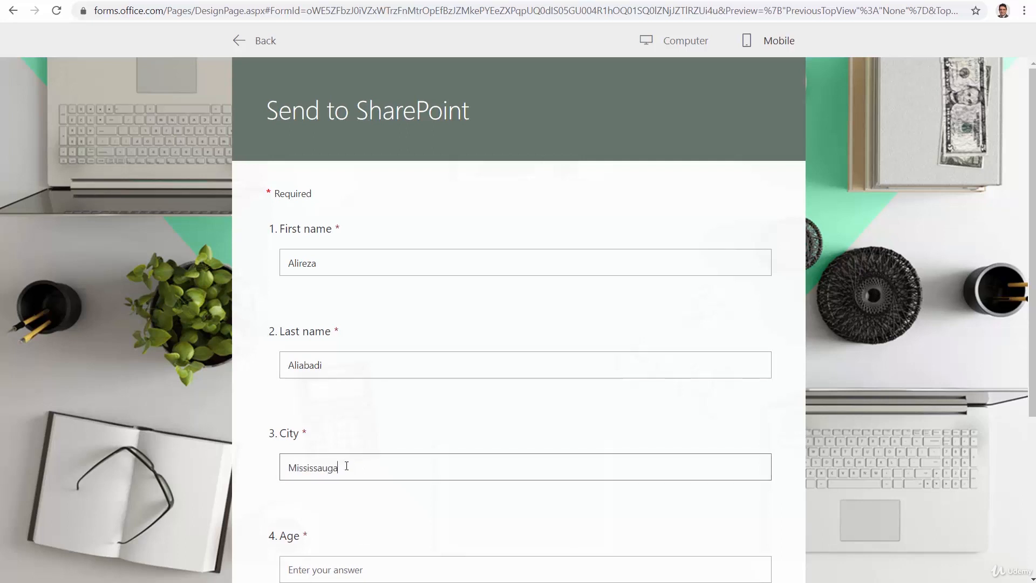
pyautogui.click(346, 565)
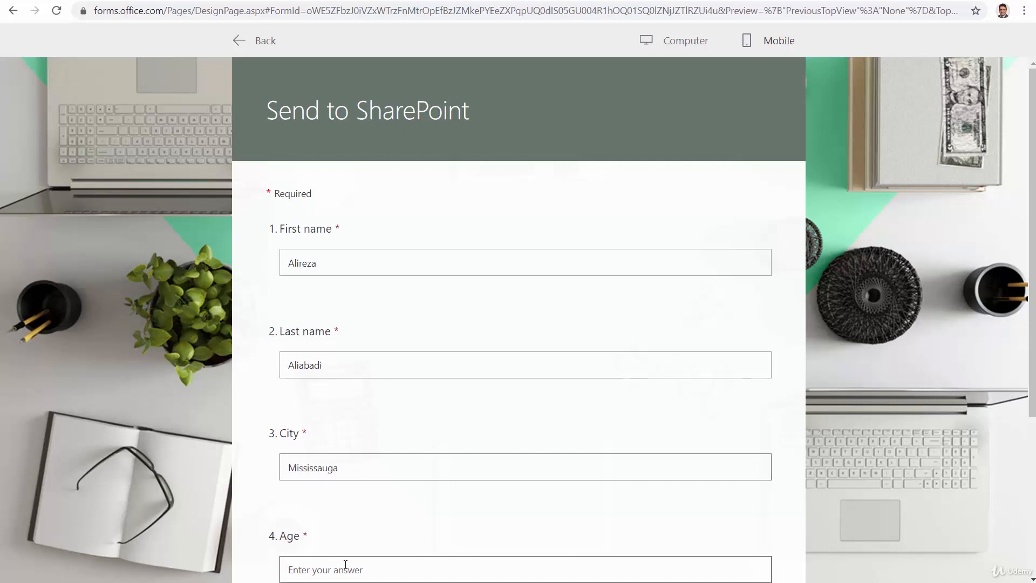
pyautogui.write('47')
pyautogui.scroll(-3, 451, 467)
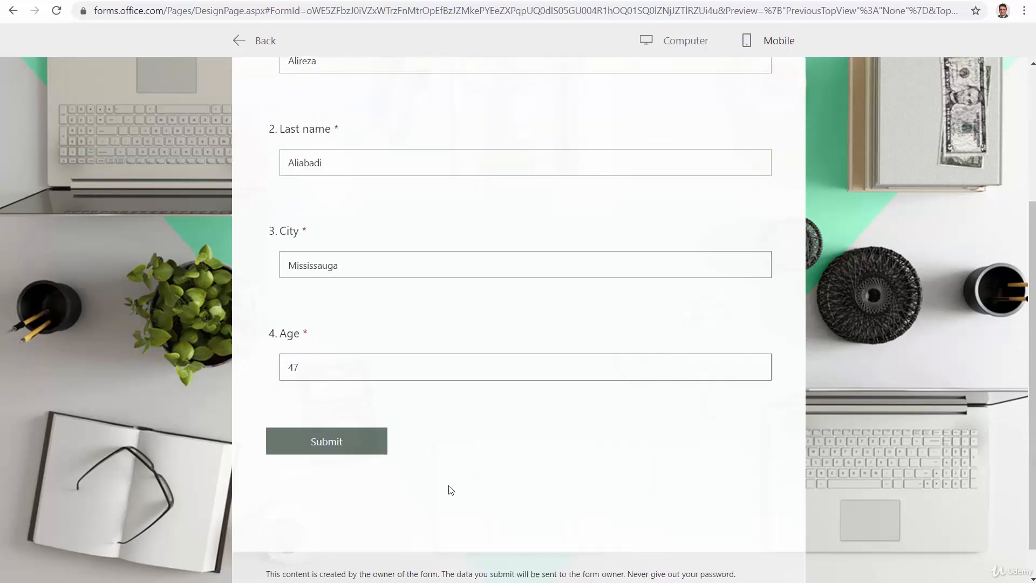
pyautogui.click(356, 442)
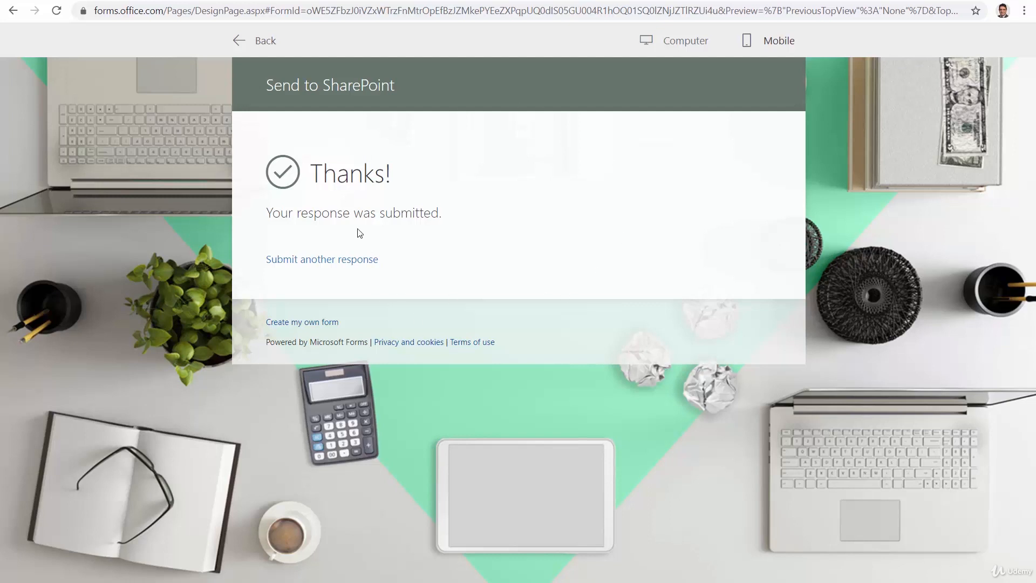
# Refresh the flow's run history in Power Automate, inspect the latest run, and check the Forms Demo list in SharePoint.
pyautogui.click(78, 1)
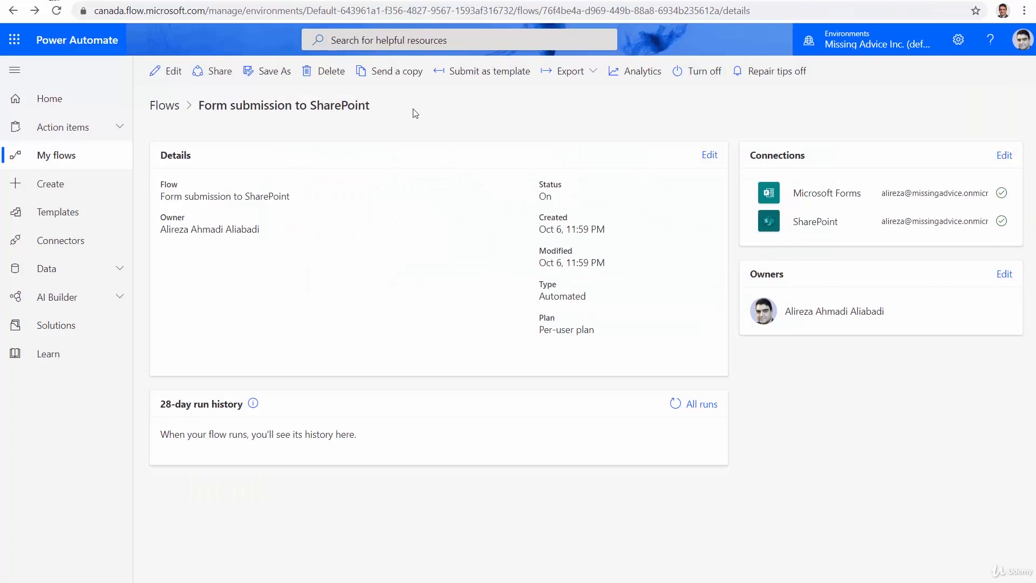
pyautogui.click(674, 405)
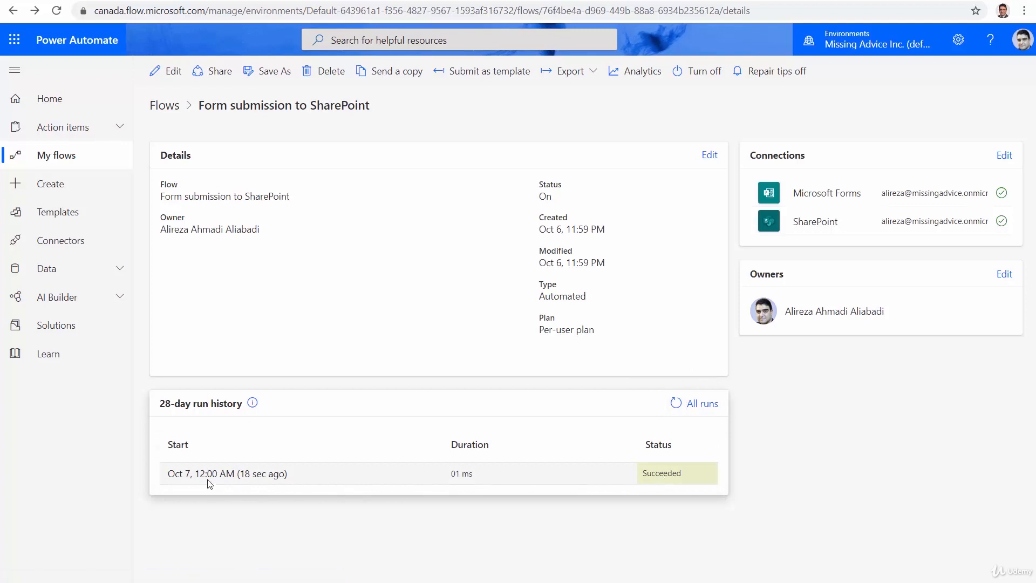
pyautogui.click(243, 475)
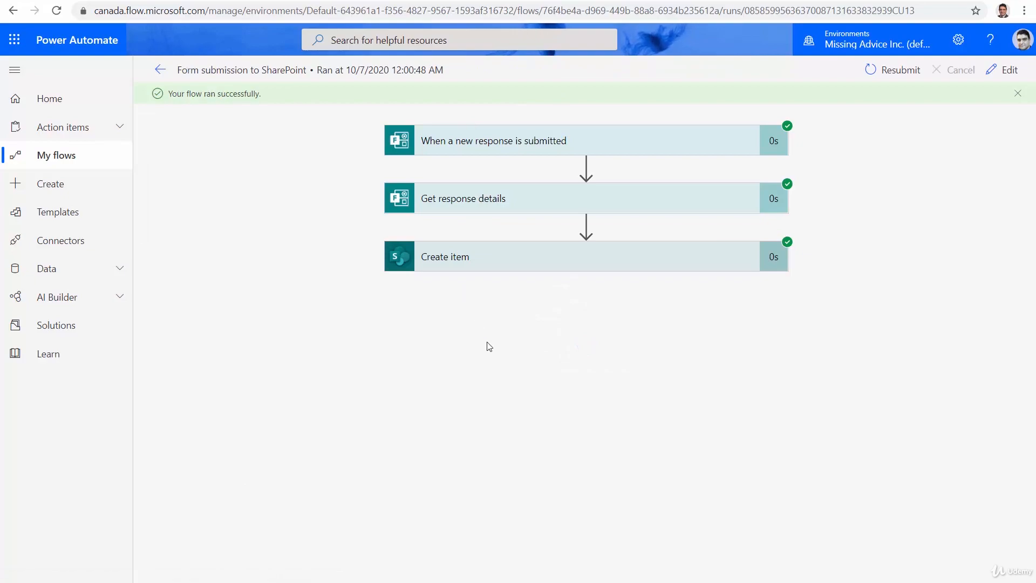
pyautogui.click(611, 1)
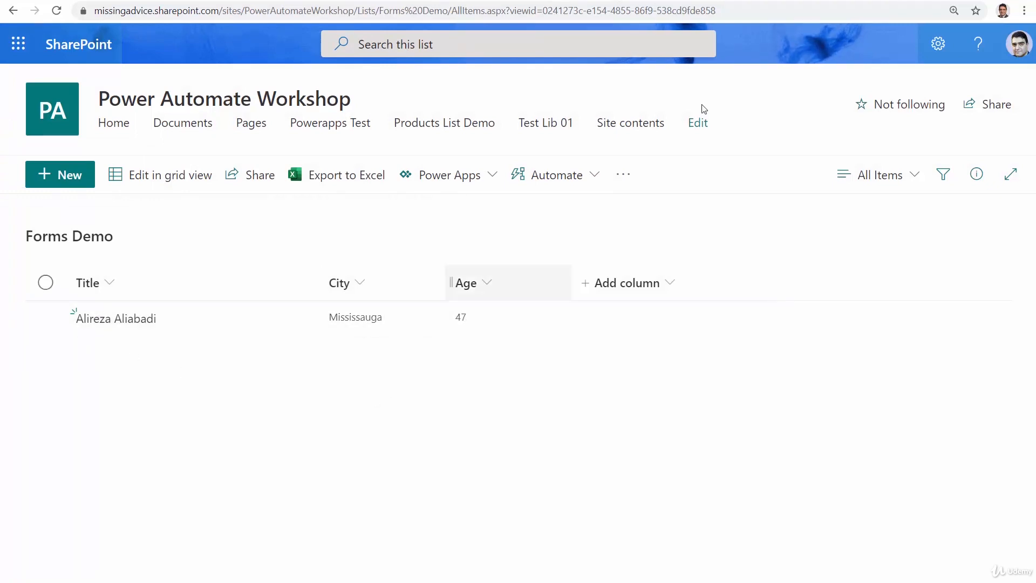
# Return to Microsoft Forms and start another response with a second respondent's first and last name.
pyautogui.click(680, 2)
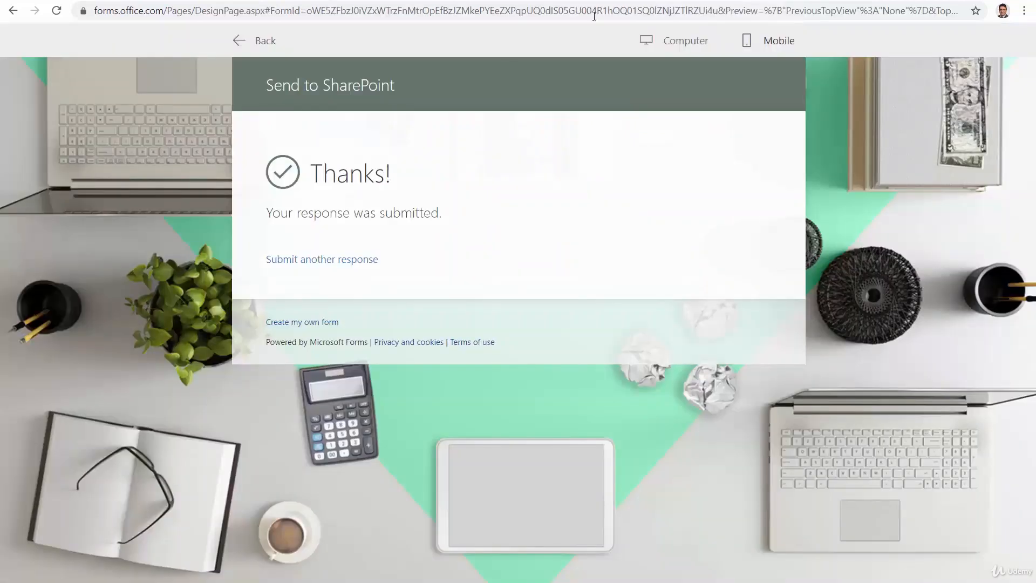
pyautogui.click(310, 262)
pyautogui.click(427, 265)
pyautogui.click(420, 359)
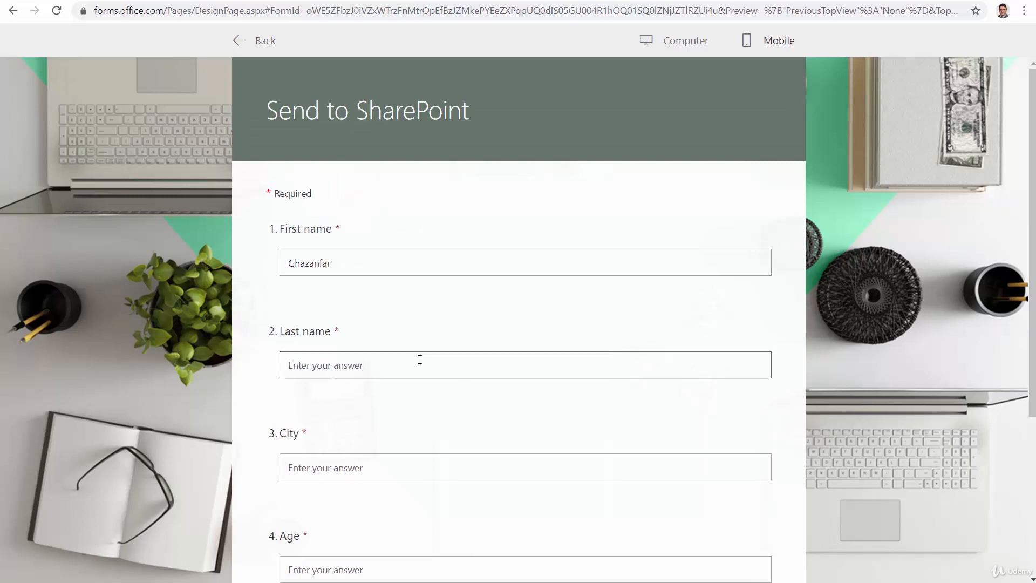
# Give Toronto as the City and 34 as the Age, and submit the second response.
pyautogui.click(442, 472)
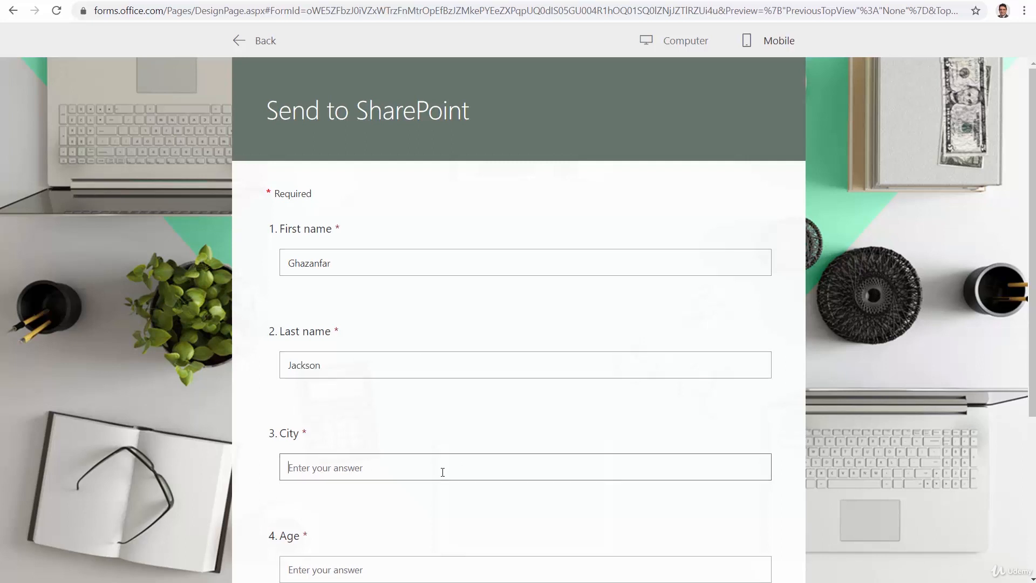
pyautogui.write('Toronto')
pyautogui.click(426, 577)
pyautogui.write('34')
pyautogui.scroll(-4, 758, 495)
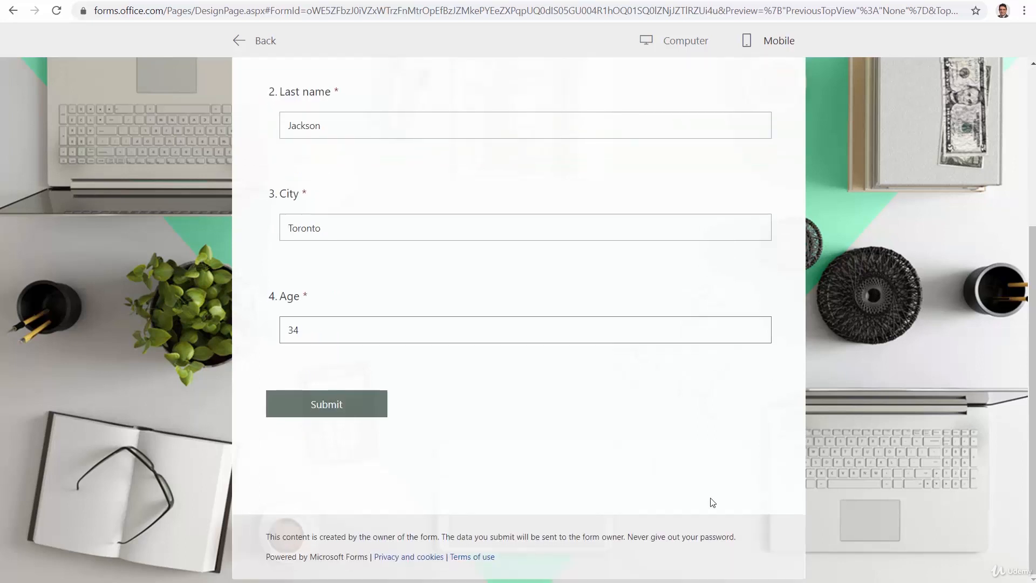
pyautogui.click(328, 406)
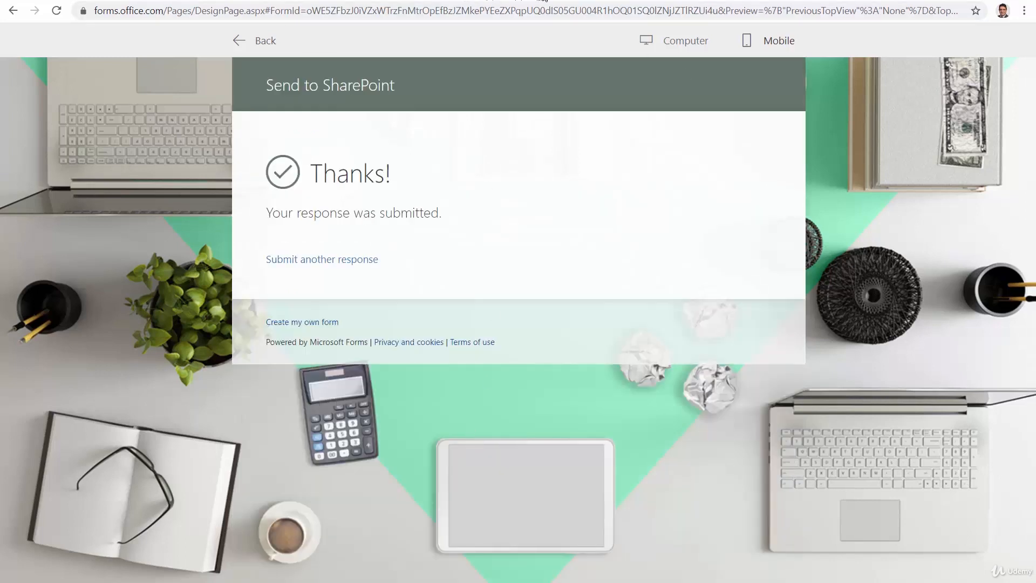
# Switch to SharePoint and reload the Forms Demo list to check for the second response.
pyautogui.click(544, 1)
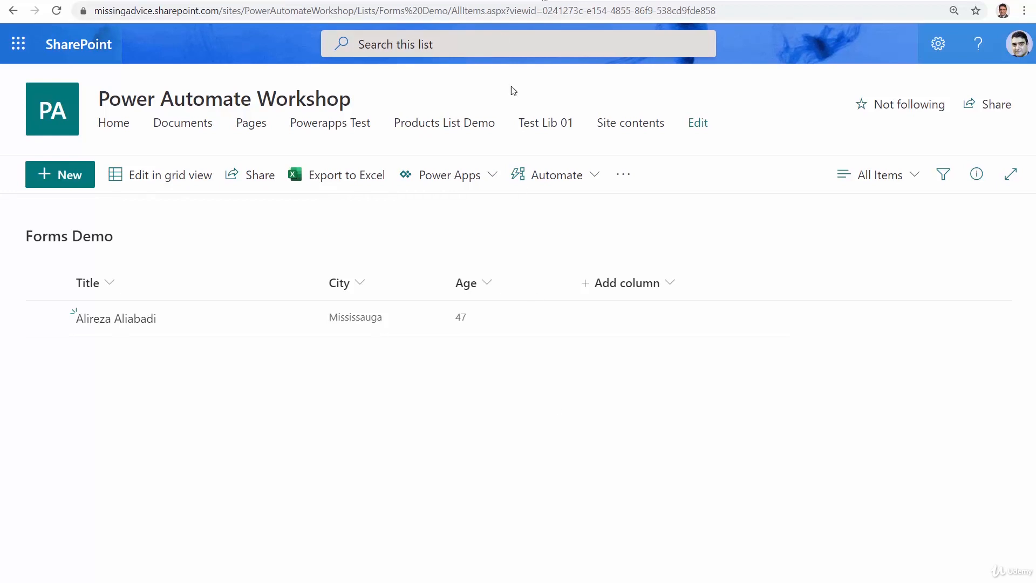
pyautogui.click(487, 5)
pyautogui.press('Return')
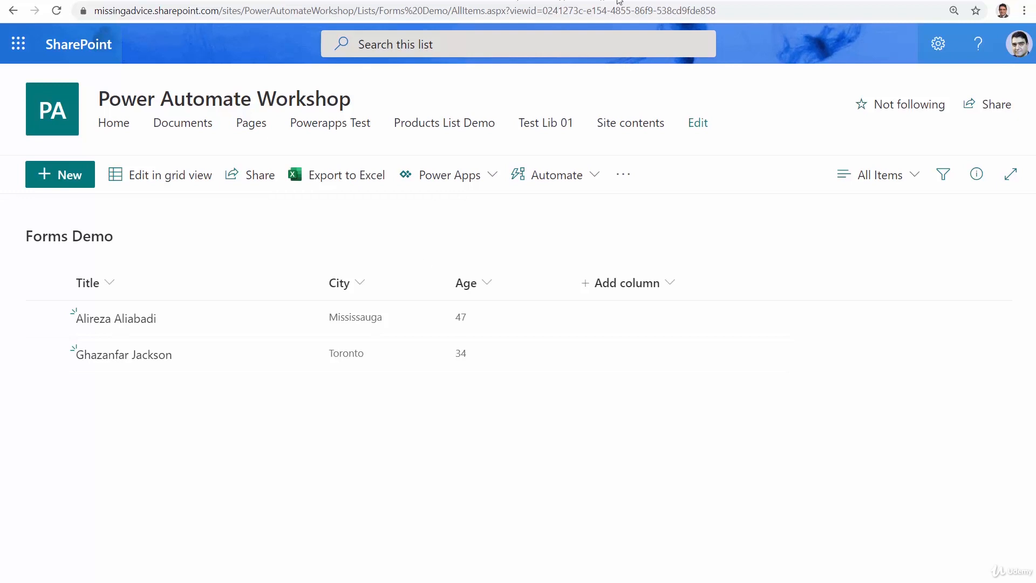
# Bring up a blank response of the form in Microsoft Forms, and go back to the Forms Demo list in SharePoint.
pyautogui.click(709, 1)
pyautogui.click(322, 259)
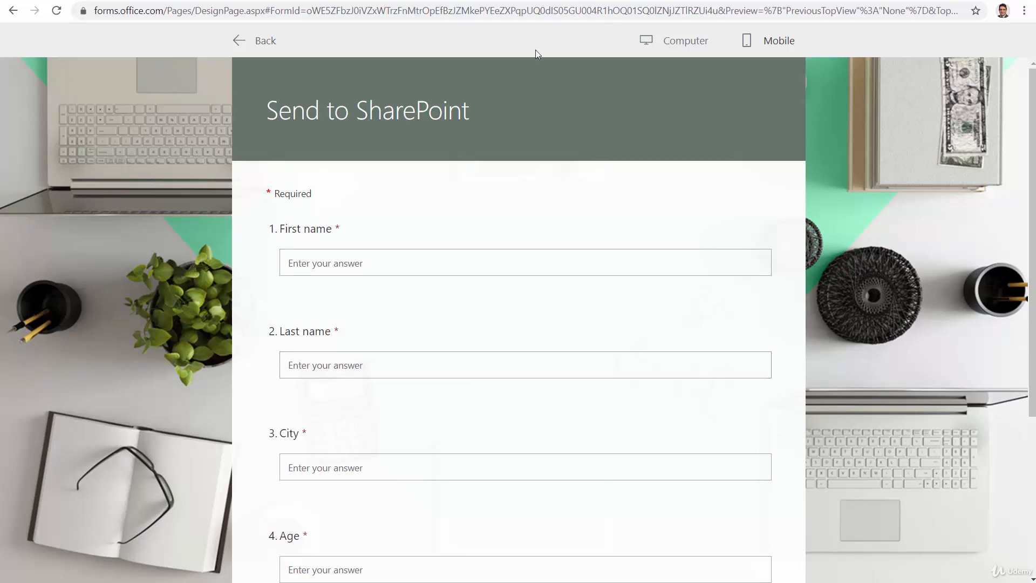
pyautogui.click(539, 1)
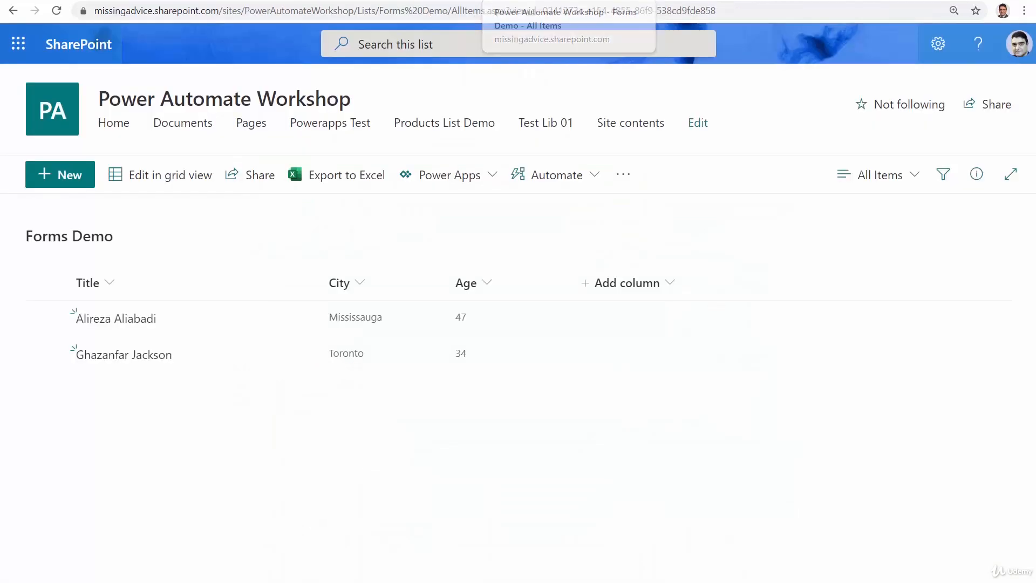